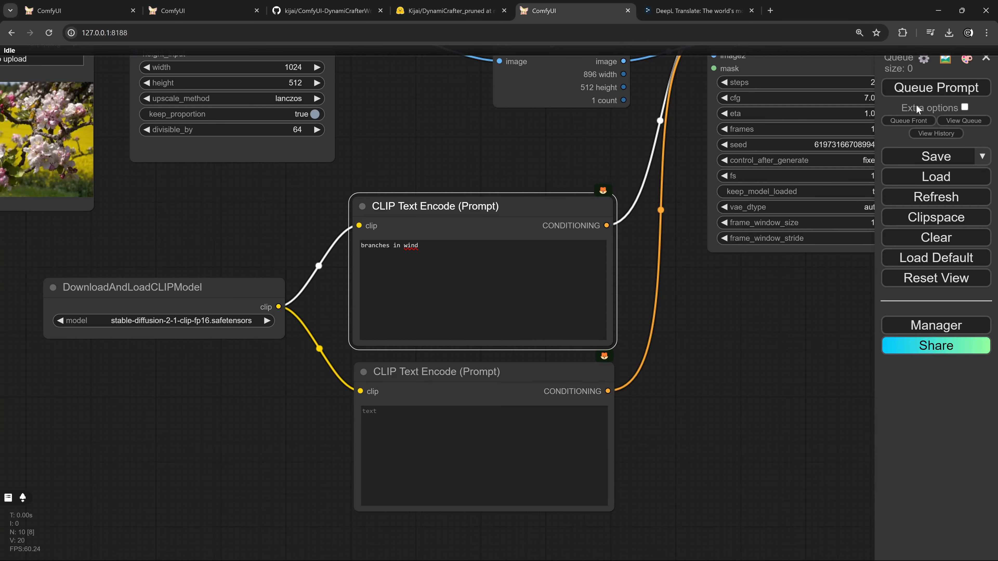
Generate the video from the "branches in wind" prompt and inspect the blossom branches in the Video Combine preview
click(911, 90)
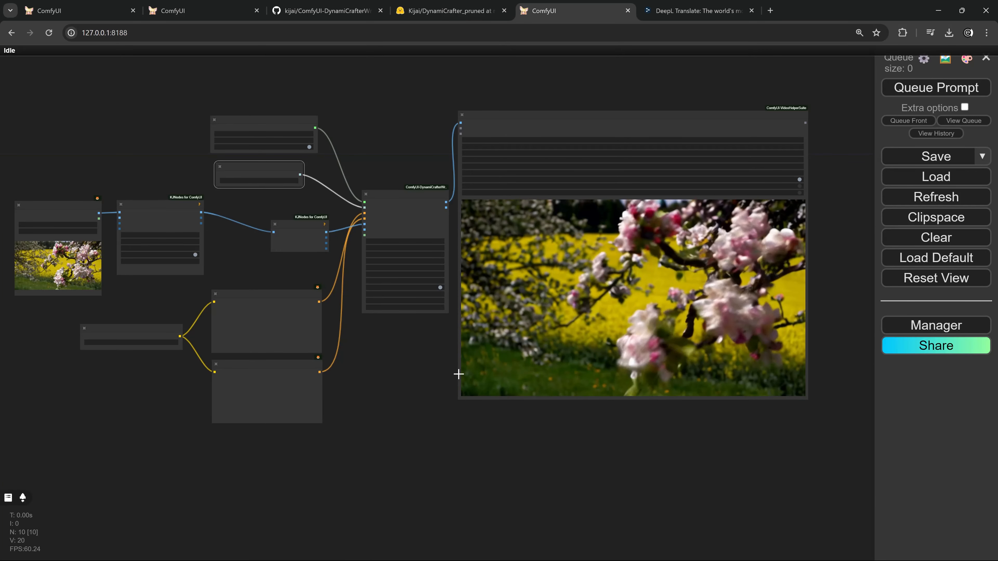
scroll(601, 338, up, 2)
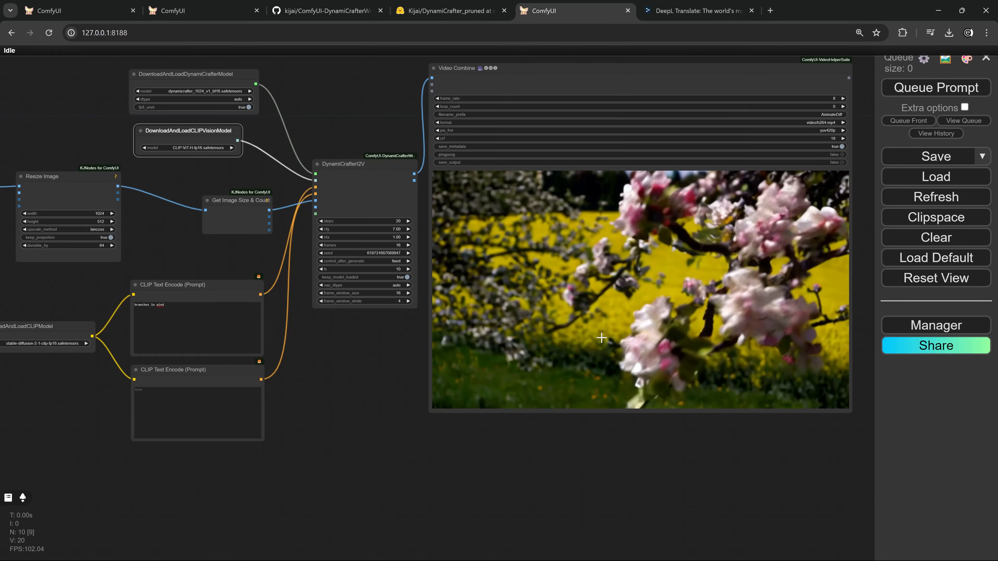
drag(639, 495, 543, 488)
scroll(697, 364, up, 4)
drag(647, 309, 658, 379)
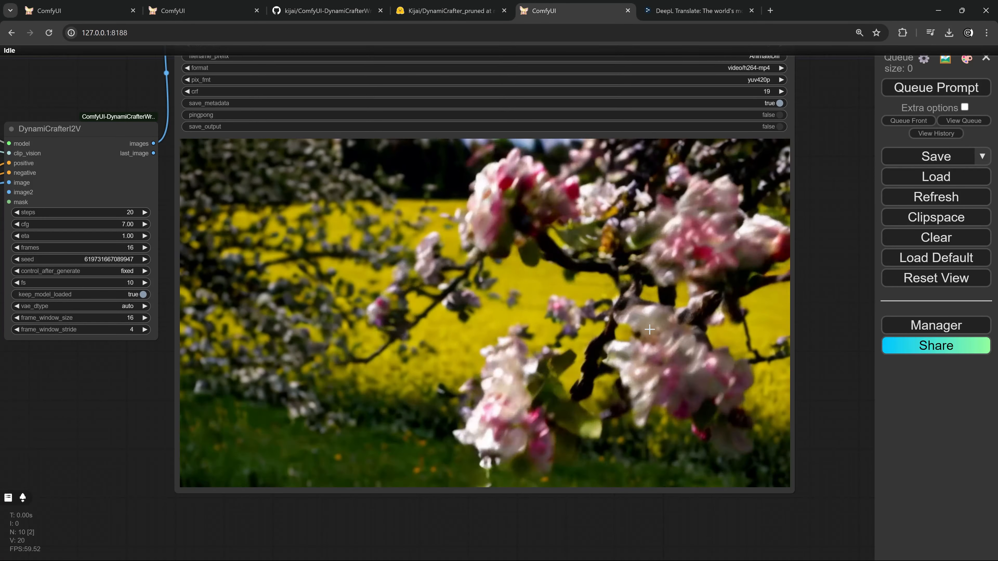
scroll(649, 329, down, 10)
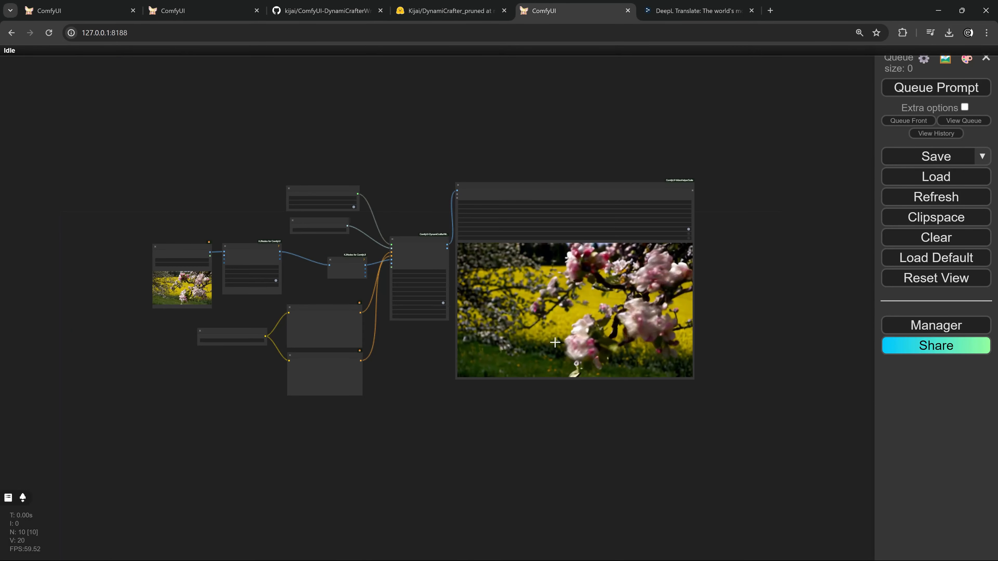
Load astronaut04.png from the 1024 prompts folder as the source image in the Load Image node
drag(372, 380, 441, 384)
scroll(441, 385, up, 4)
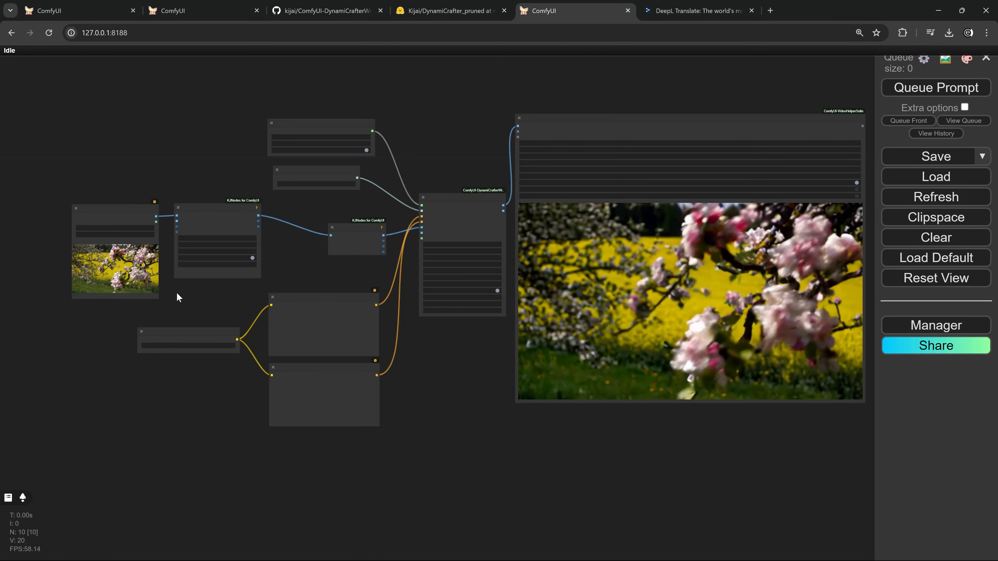
scroll(272, 214, up, 5)
click(271, 213)
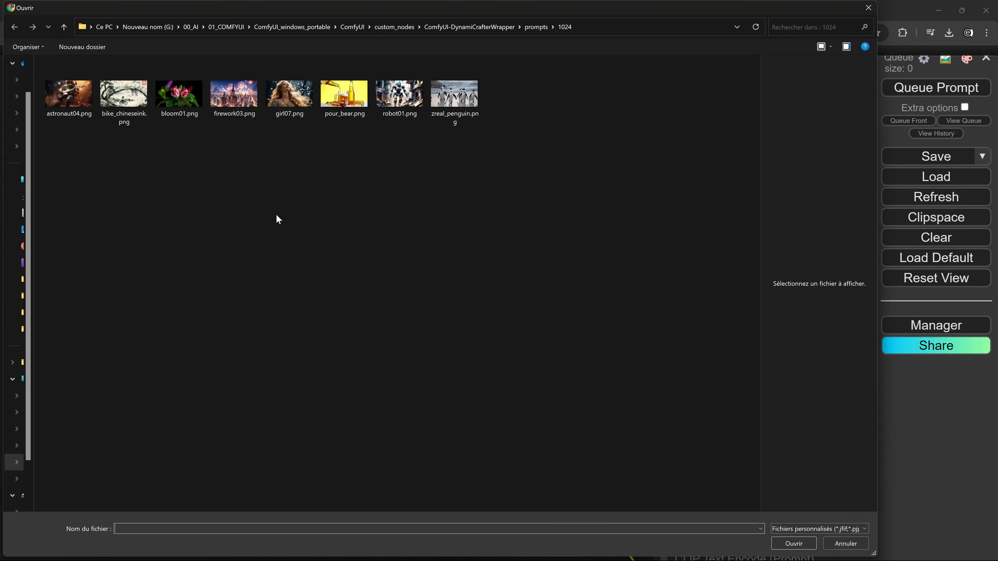
double_click(78, 96)
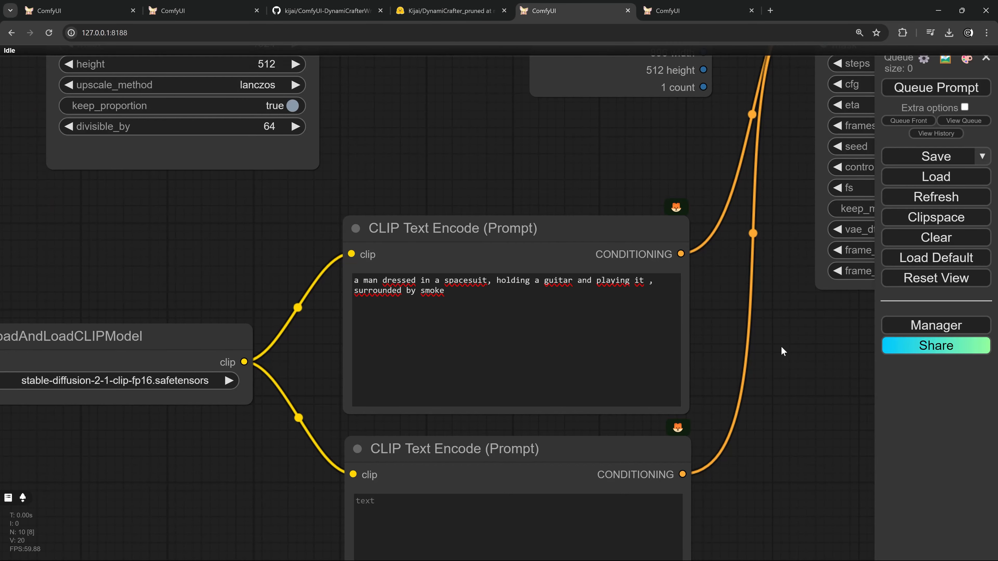
Examine the spacesuit guitar prompt, the DynamiCrafterI2V settings and the generated astronaut video
scroll(785, 348, down, 4)
drag(808, 365, 489, 341)
scroll(488, 341, down, 4)
drag(435, 366, 211, 389)
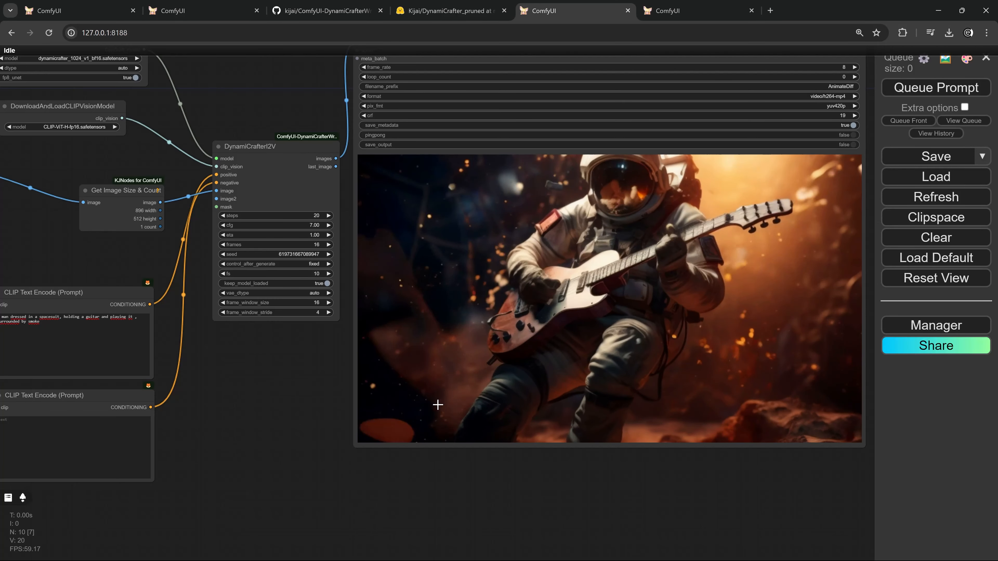
drag(437, 405, 646, 392)
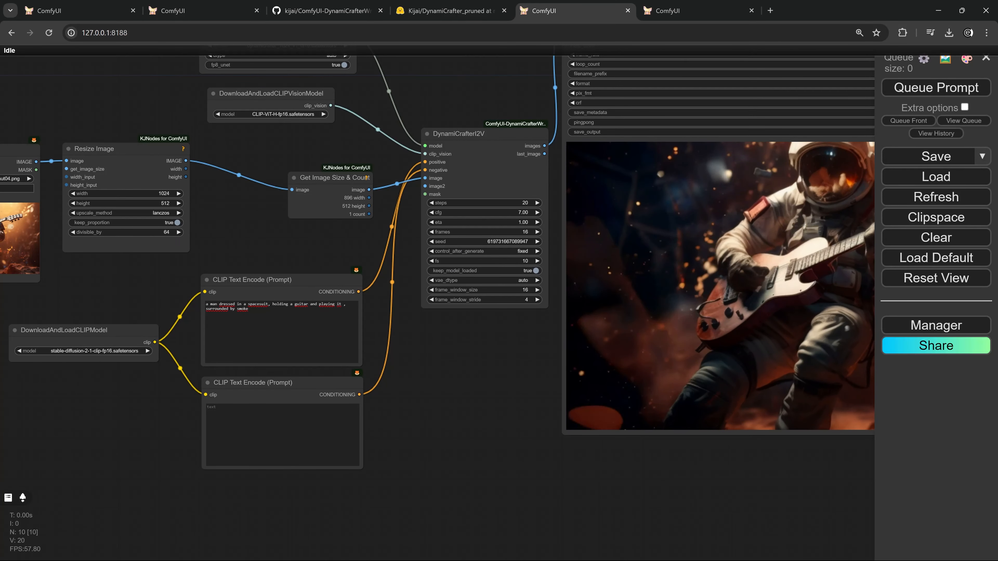
drag(445, 355, 191, 430)
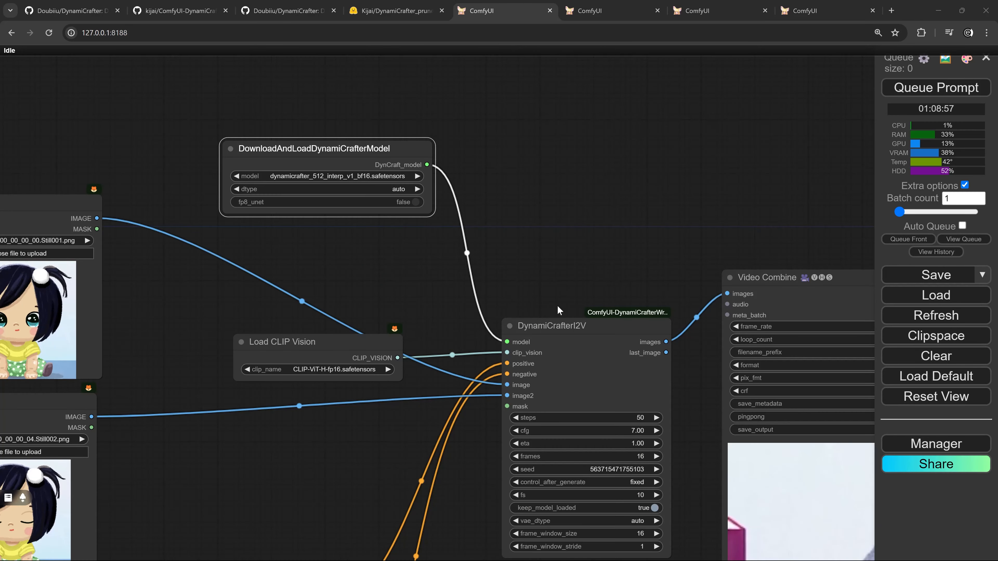
Move the DynamiCrafterI2V node slightly higher and place the Load CLIP Vision node just below the DynamiCrafter model loader
drag(573, 330, 573, 317)
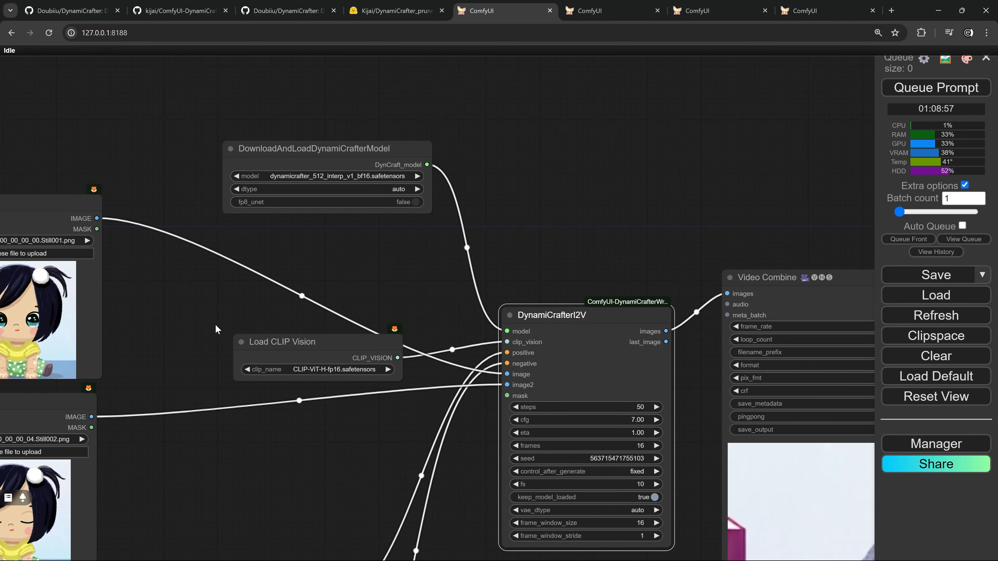
drag(329, 272, 422, 211)
drag(400, 292, 444, 238)
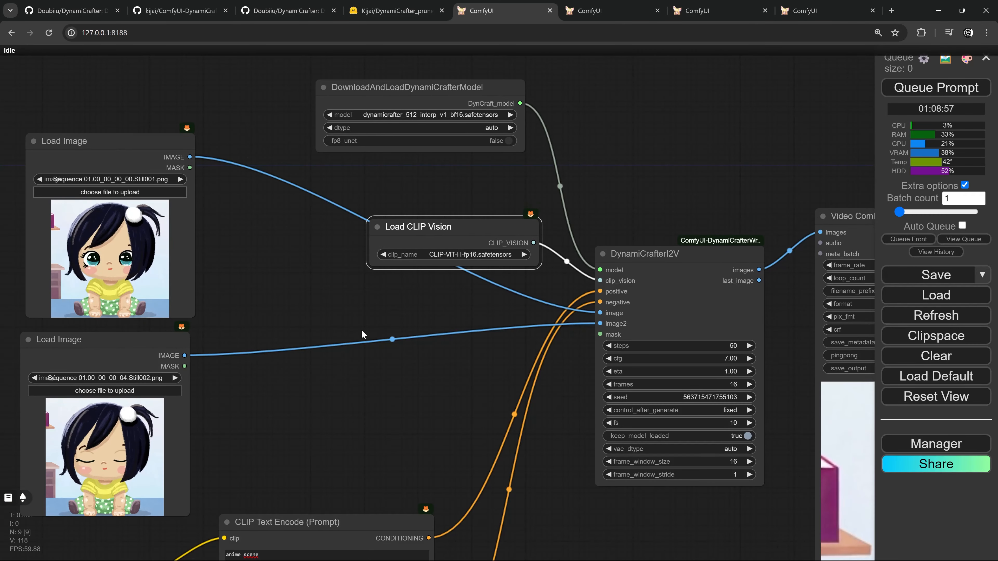
Examine the interpolation workflow's two source images, its text prompts and the resulting video of the cartoon girl
scroll(677, 353, up, 2)
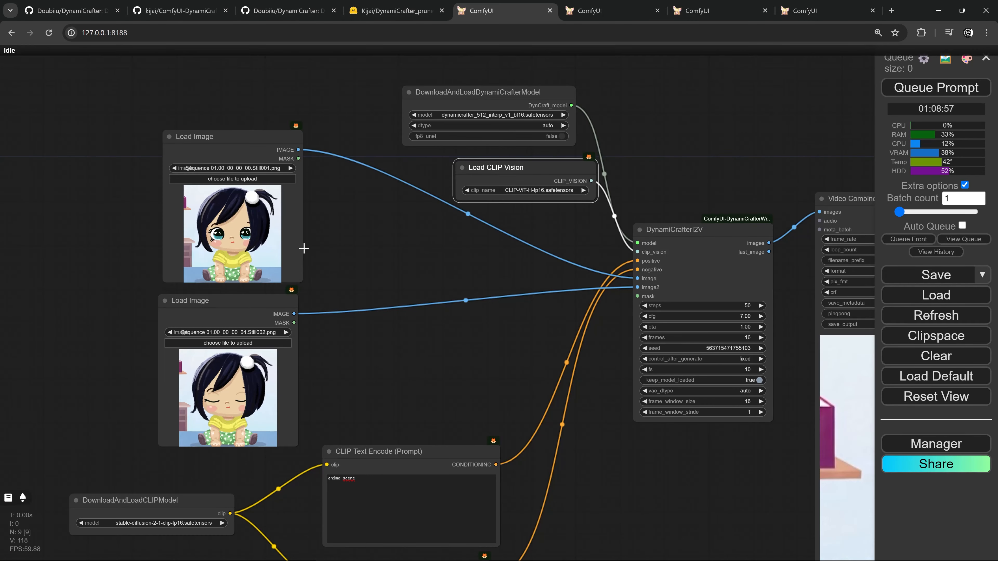
scroll(325, 238, up, 6)
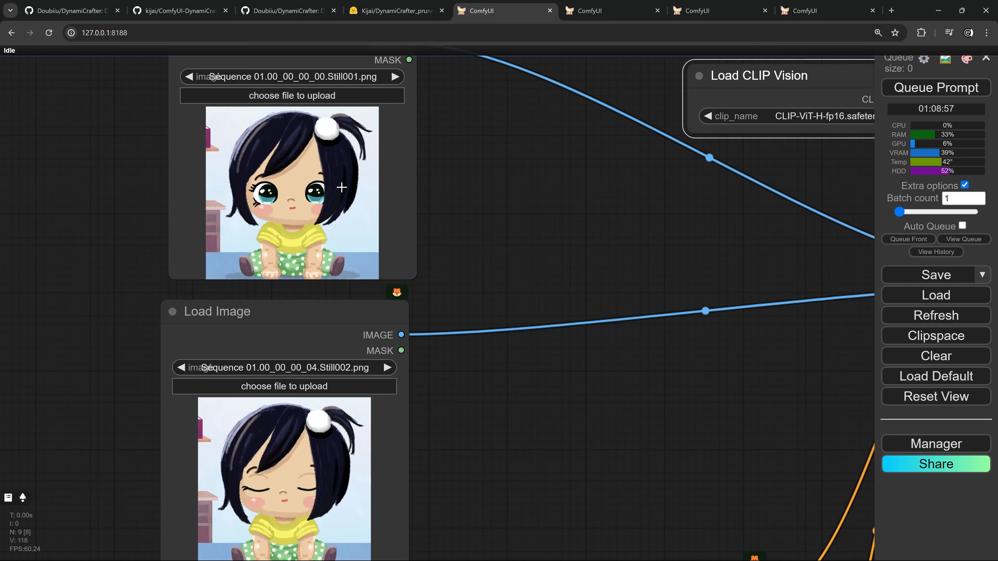
scroll(452, 413, down, 6)
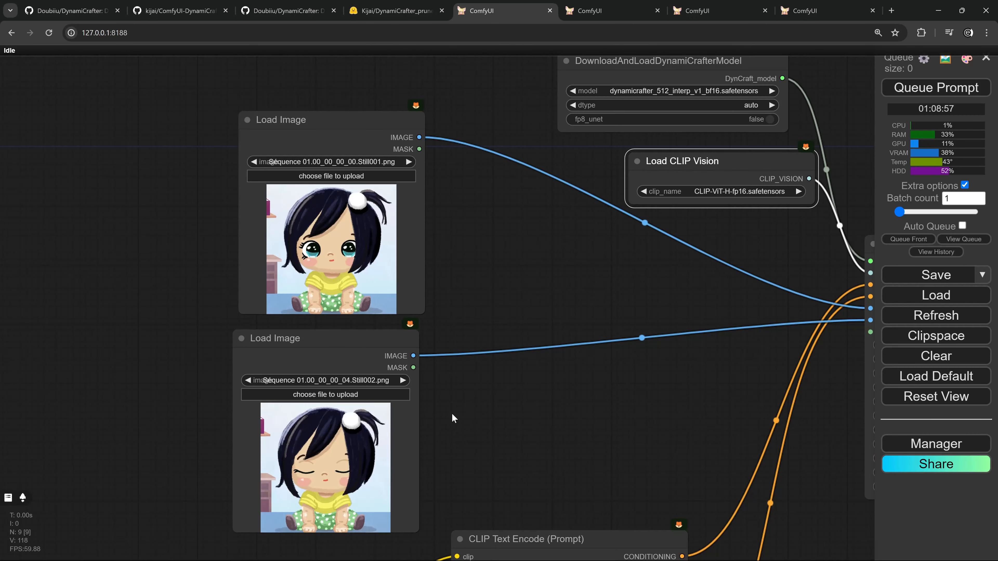
drag(535, 430, 448, 230)
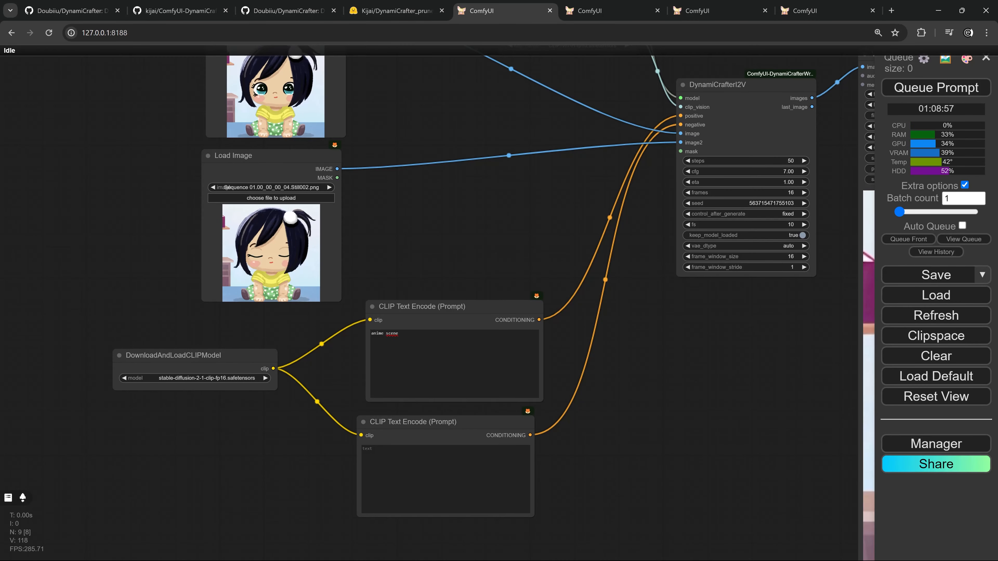
drag(689, 343, 268, 199)
scroll(522, 422, down, 3)
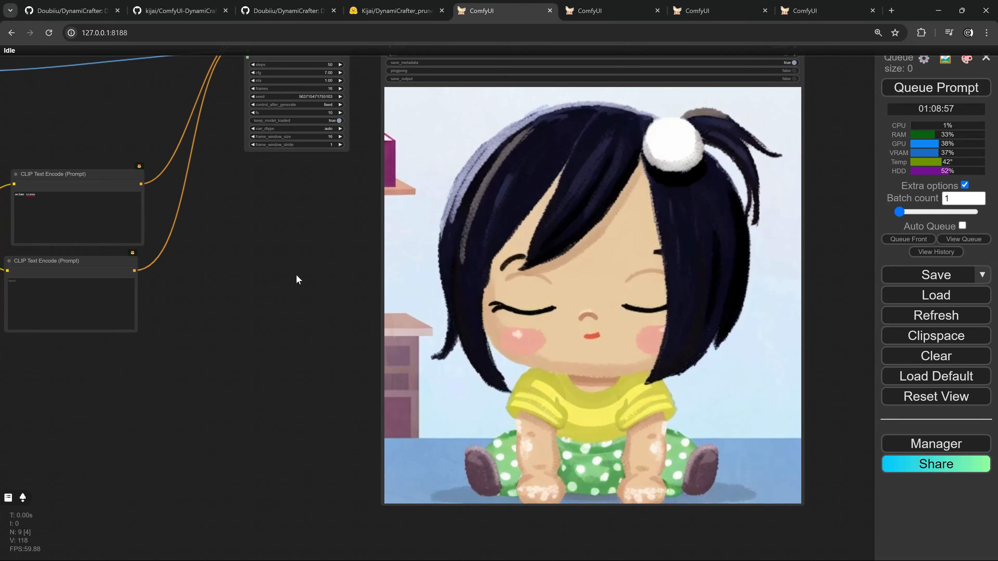
scroll(286, 371, down, 4)
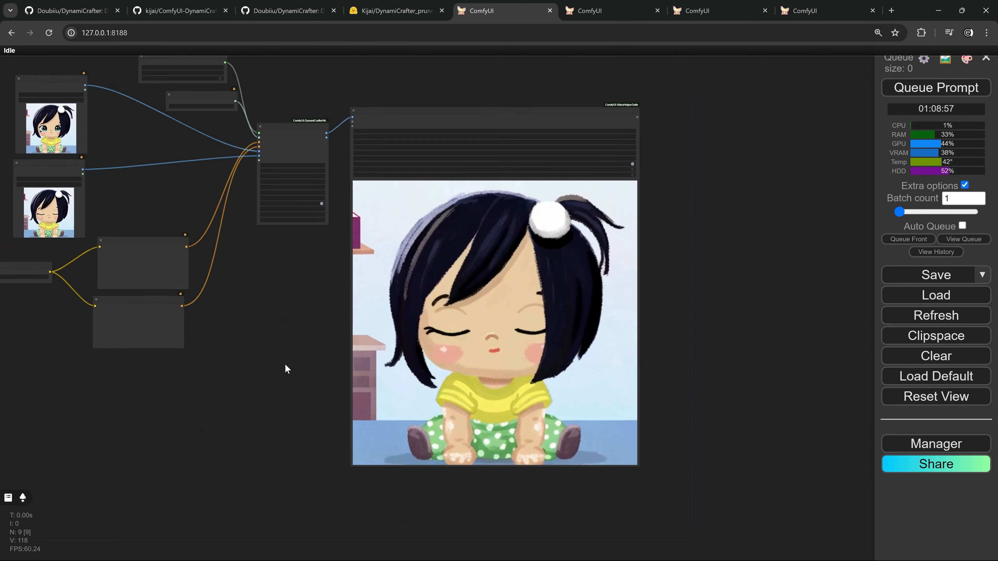
drag(285, 371, 362, 518)
Examine the image connections to DynamiCrafterI2V and the model choices in DownloadAndLoadDynamiCrafterModel, keeping the current model
scroll(276, 238, up, 8)
scroll(277, 241, up, 2)
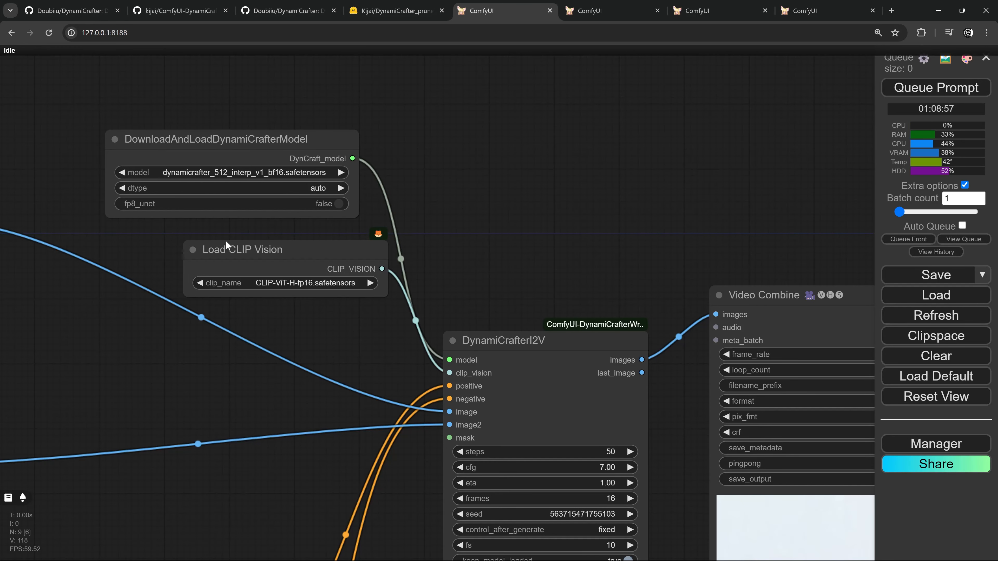
drag(219, 379, 511, 308)
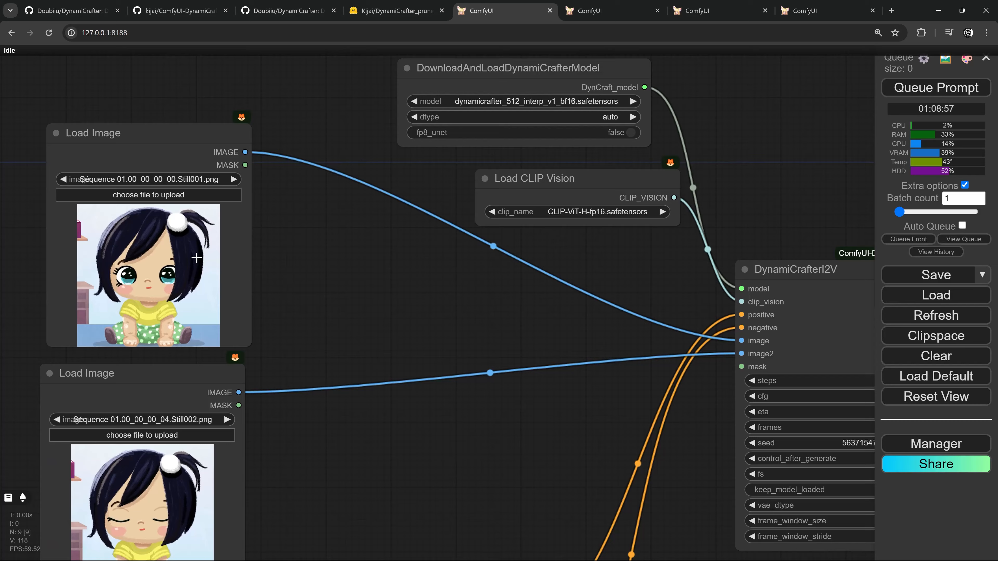
drag(392, 308, 198, 399)
click(343, 195)
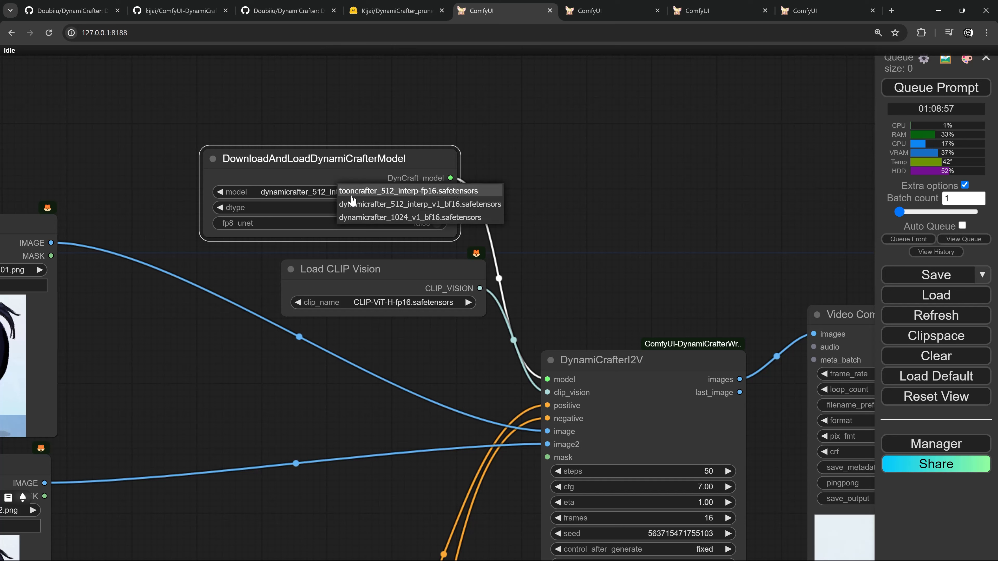
click(648, 199)
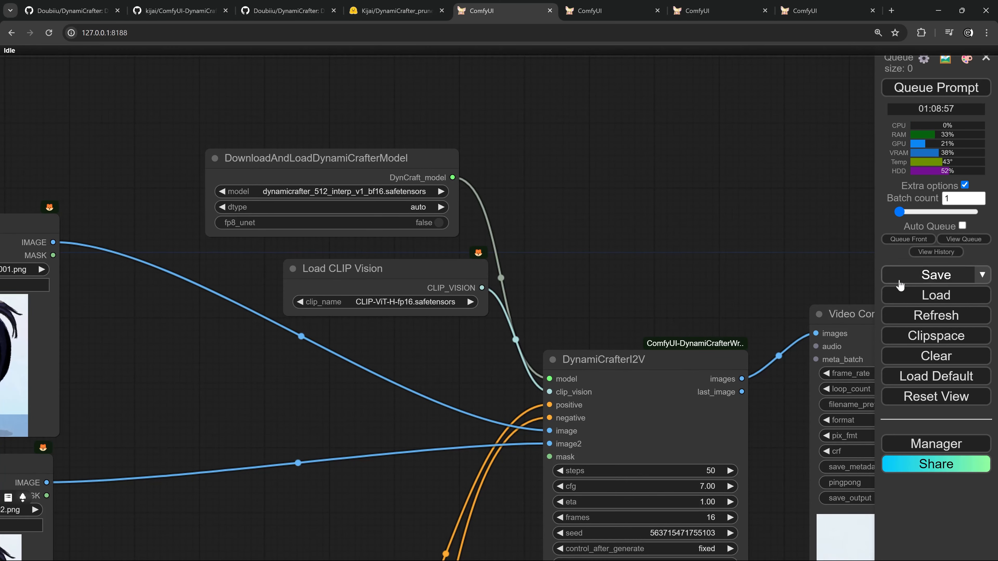
Load the workflow tooncrafter_example_01.json and choose tooncrafter_512_interp-fp16.safetensors in its DownloadAndLoadDynamiCrafterModel node
click(936, 295)
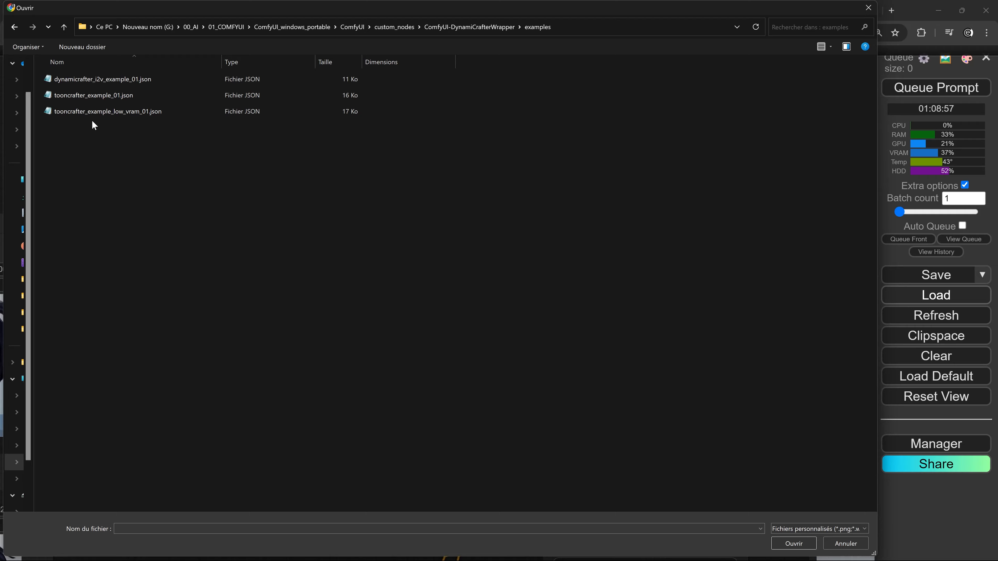
double_click(95, 95)
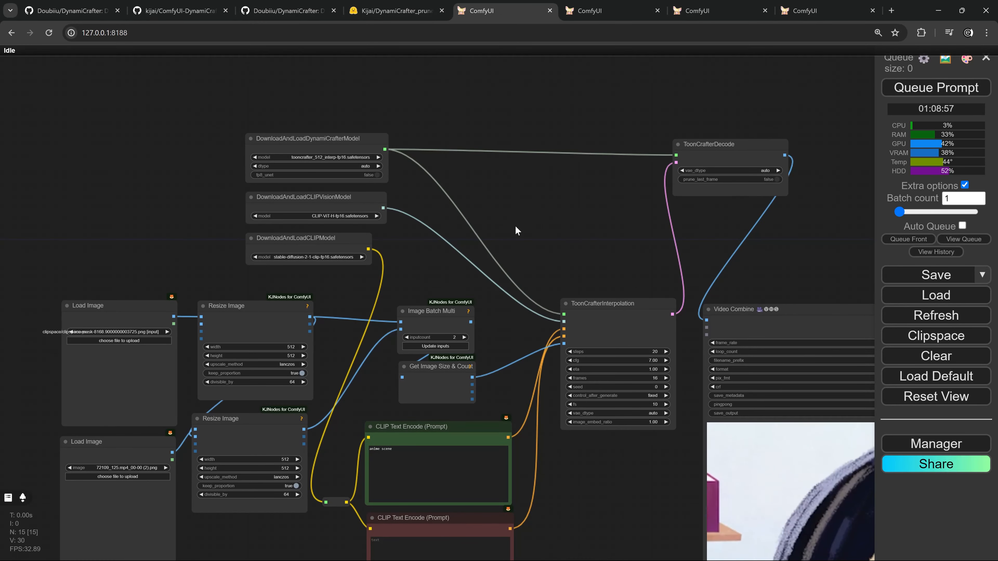
scroll(452, 207, up, 7)
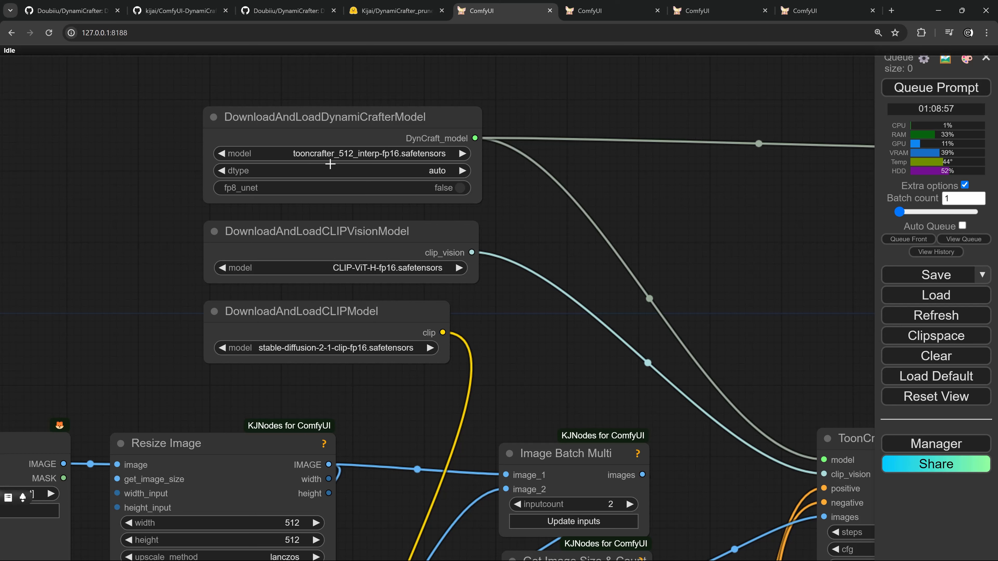
click(370, 155)
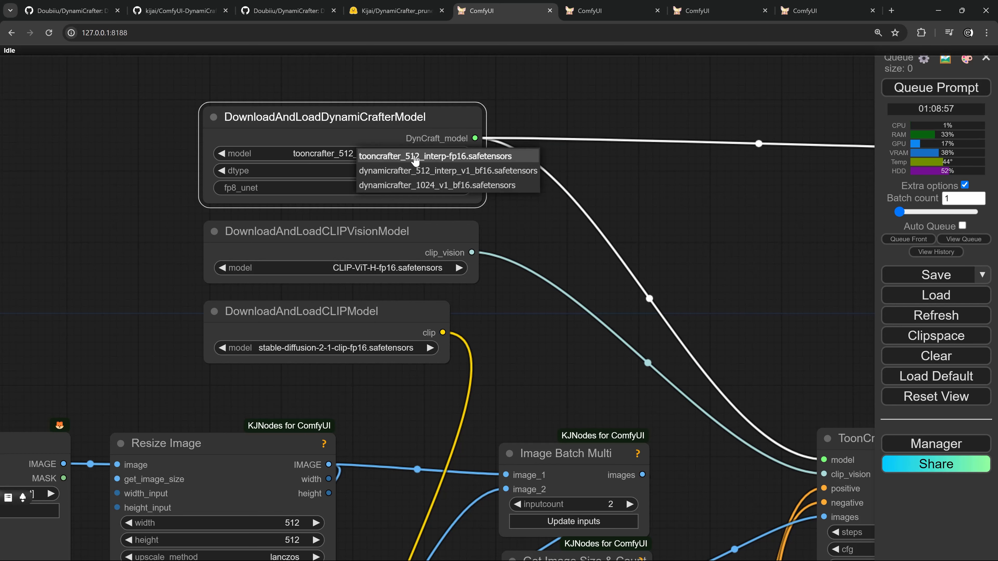
click(424, 158)
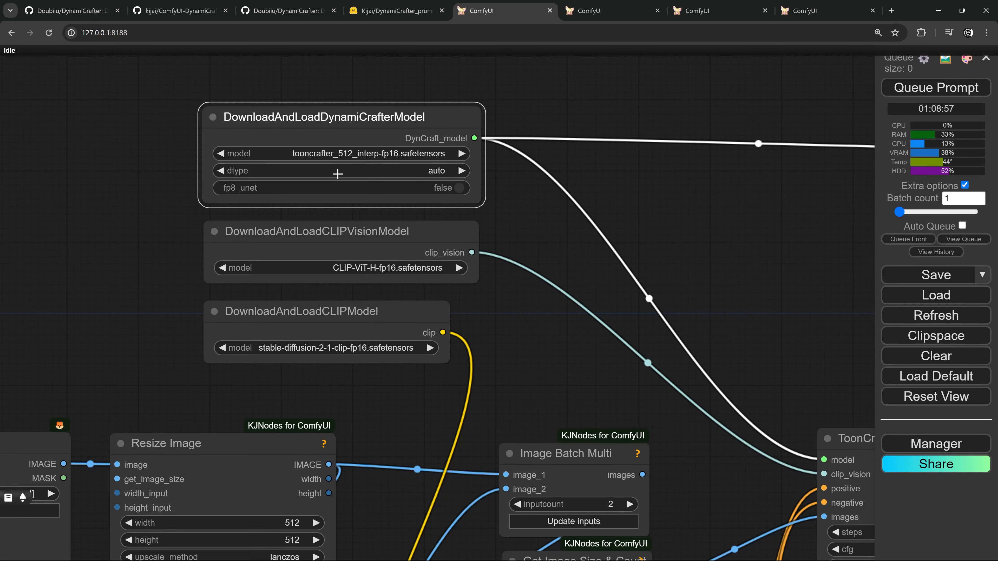
Load smile_01.png and smile_02.png from the prompts/512_interp folder into the first and second Load Image nodes
scroll(340, 162, down, 10)
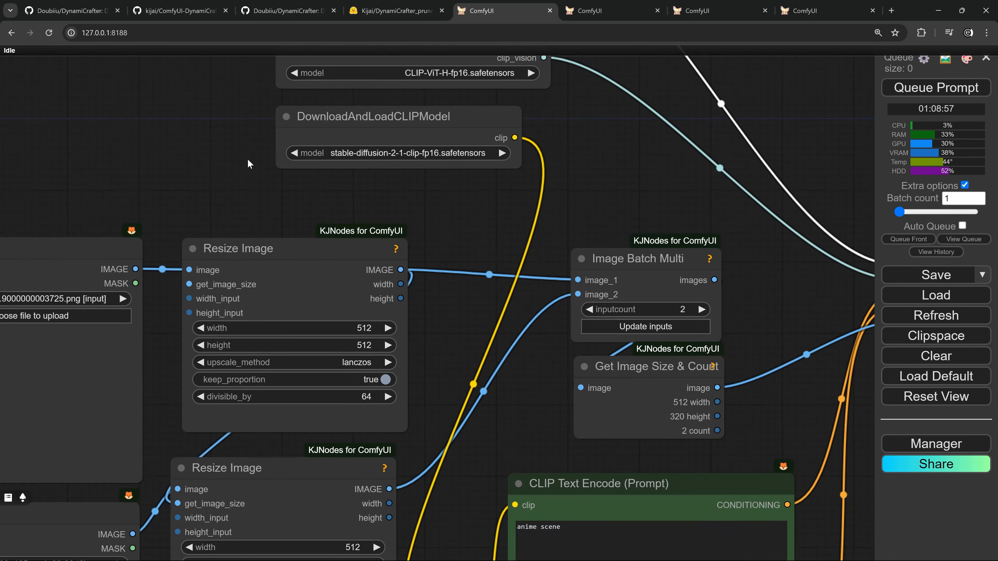
scroll(442, 246, left, 4)
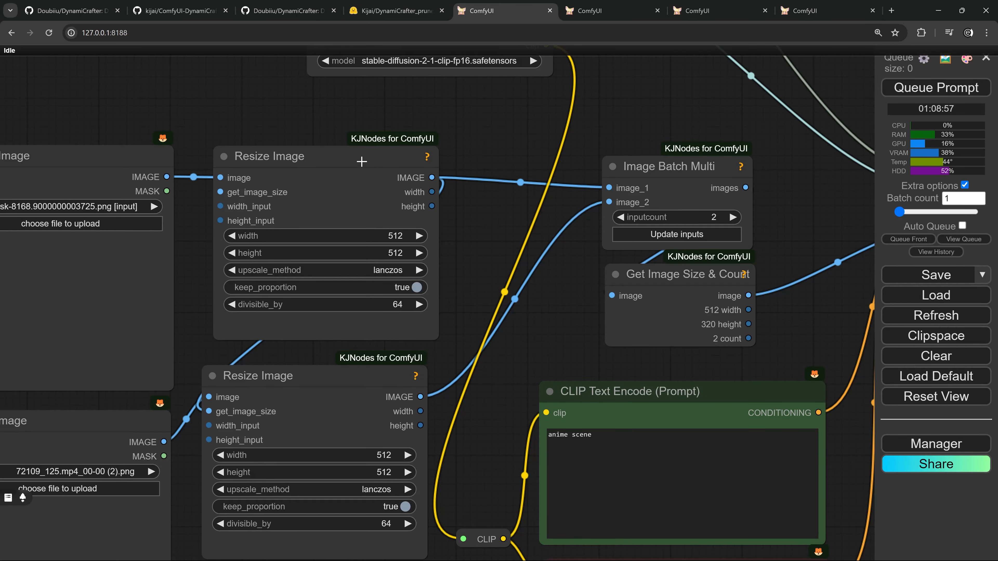
click(341, 164)
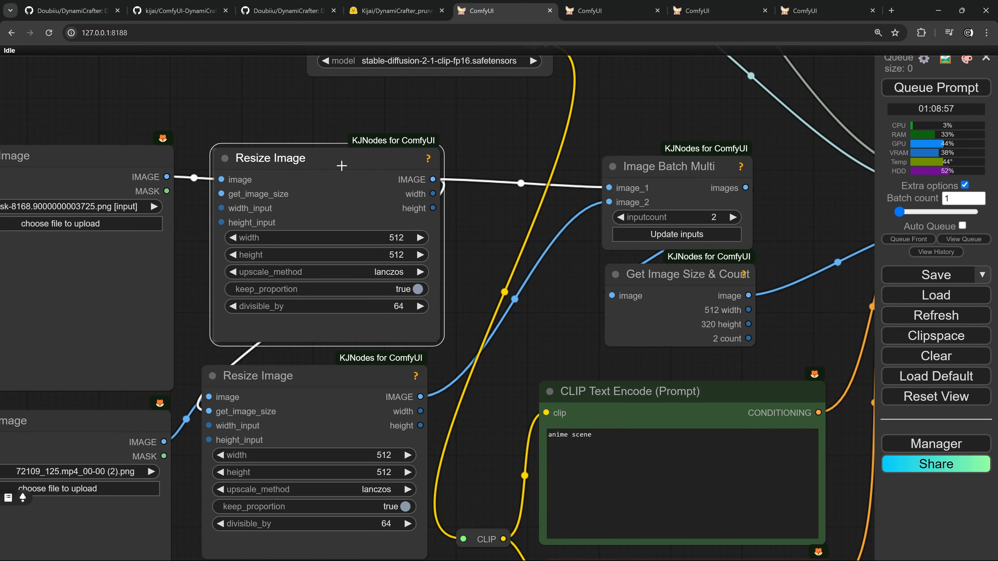
scroll(365, 157, down, 4)
scroll(263, 187, up, 7)
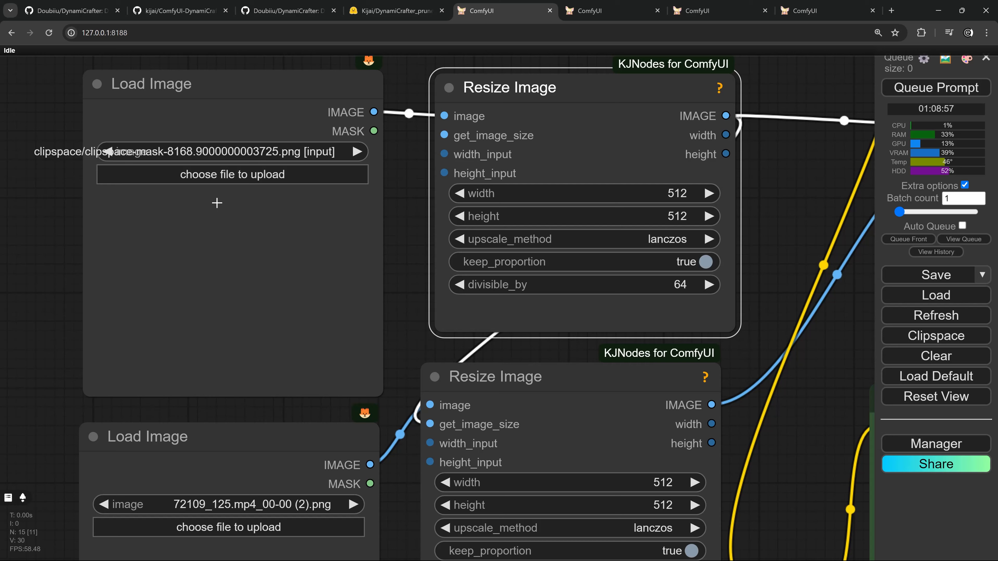
click(289, 175)
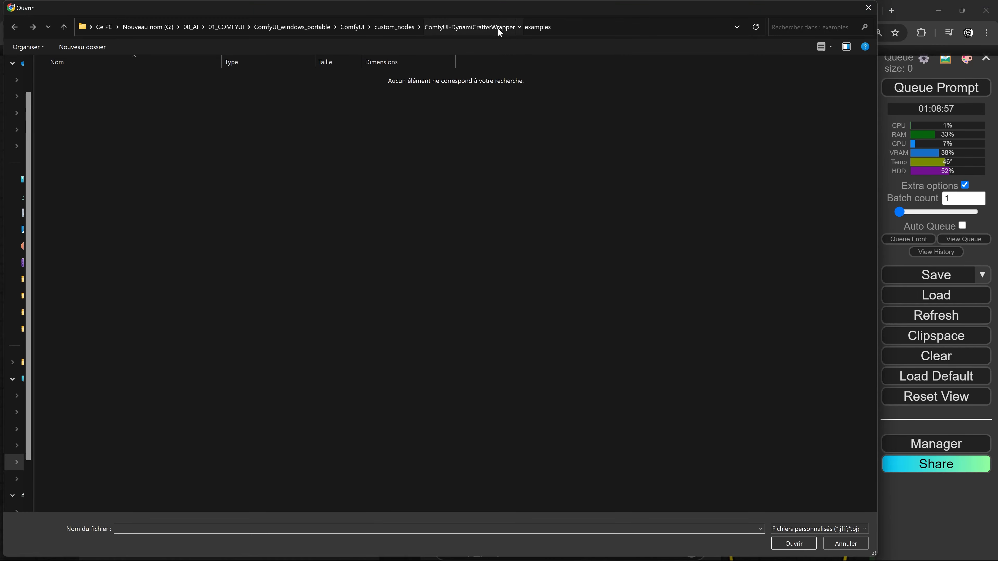
double_click(68, 161)
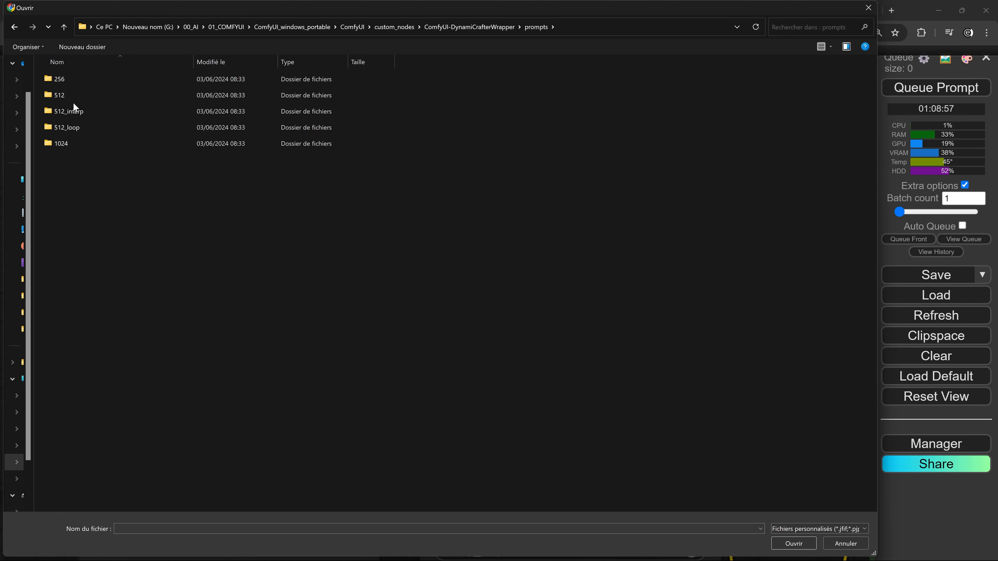
double_click(65, 80)
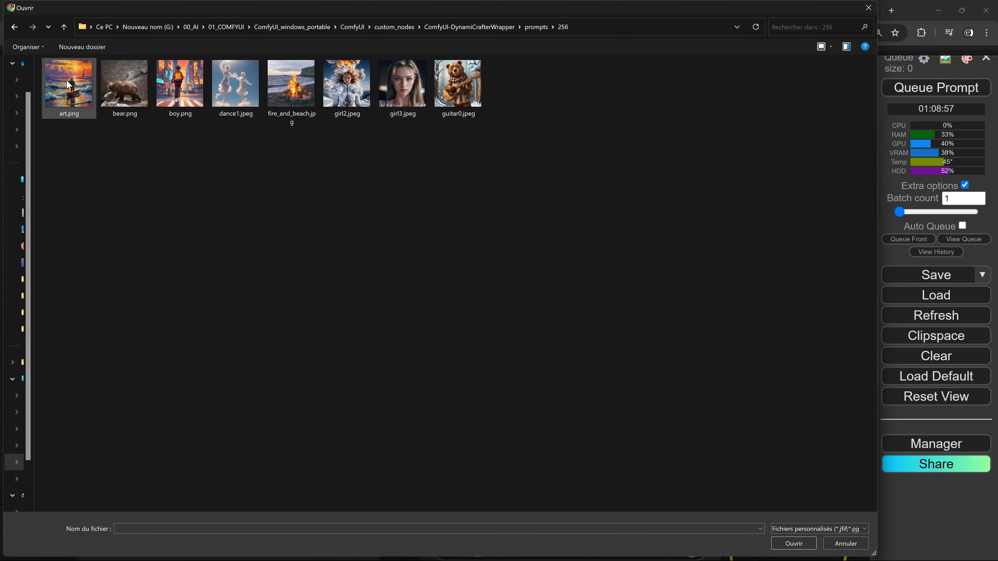
key(alt+Left)
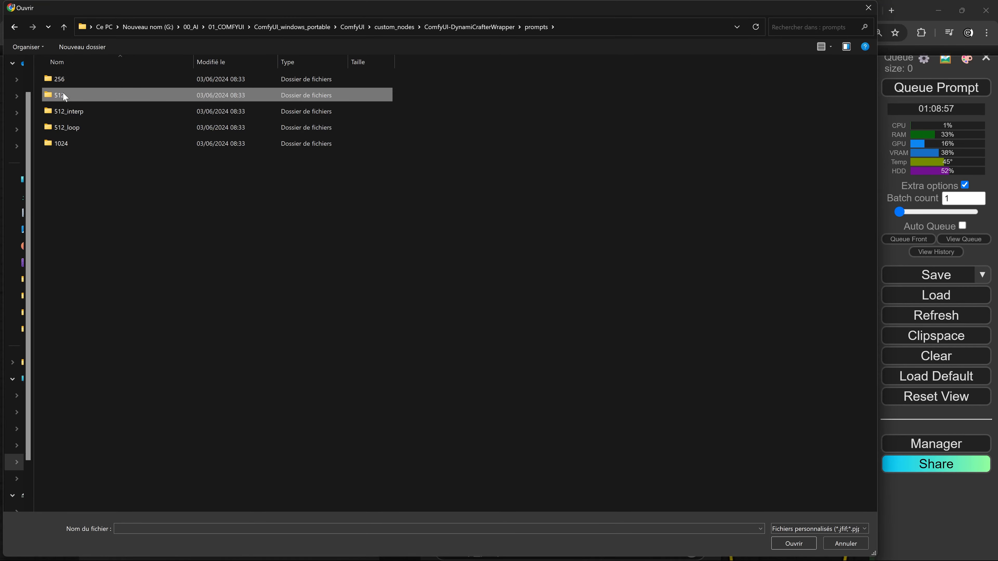
double_click(64, 94)
click(69, 30)
double_click(68, 113)
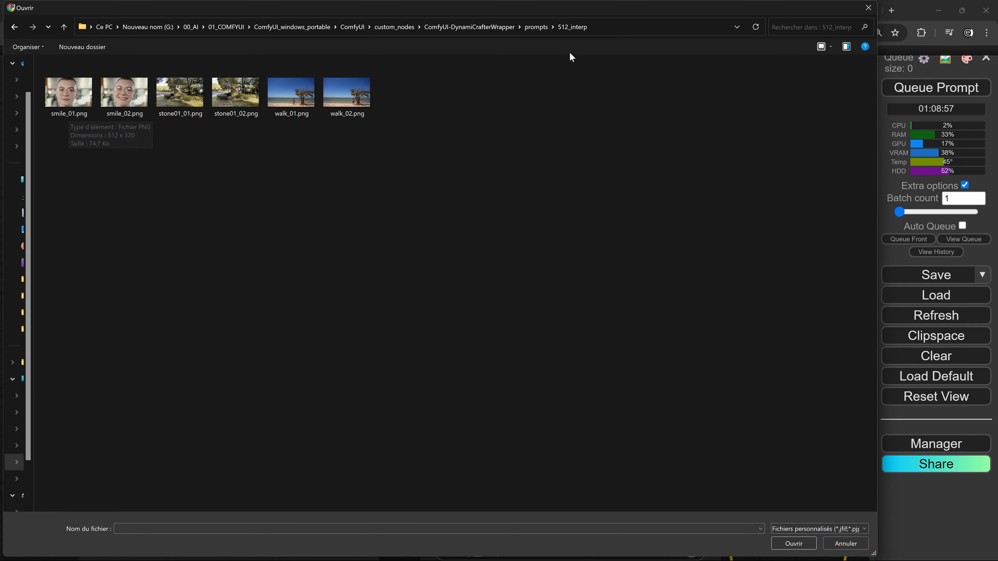
click(63, 110)
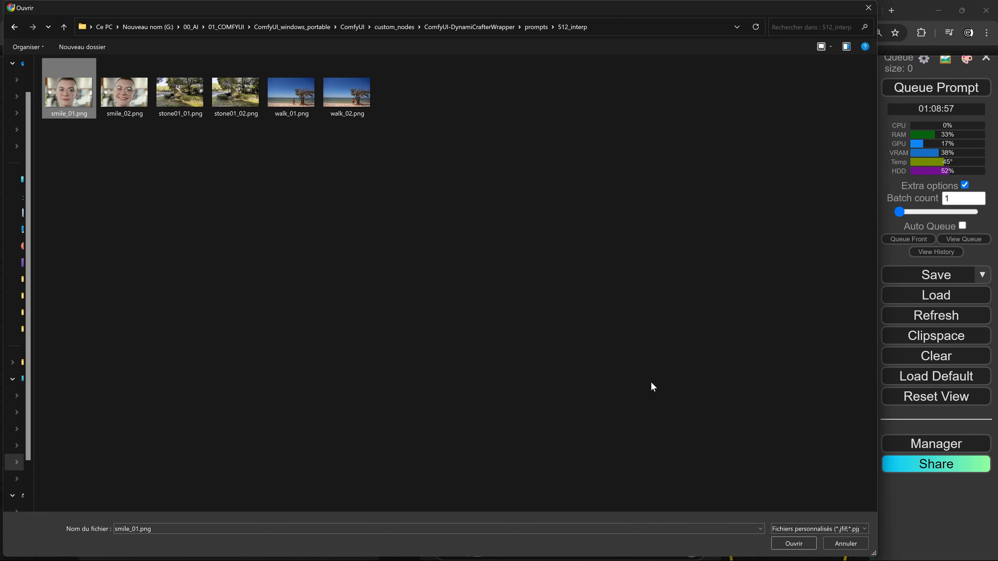
click(811, 540)
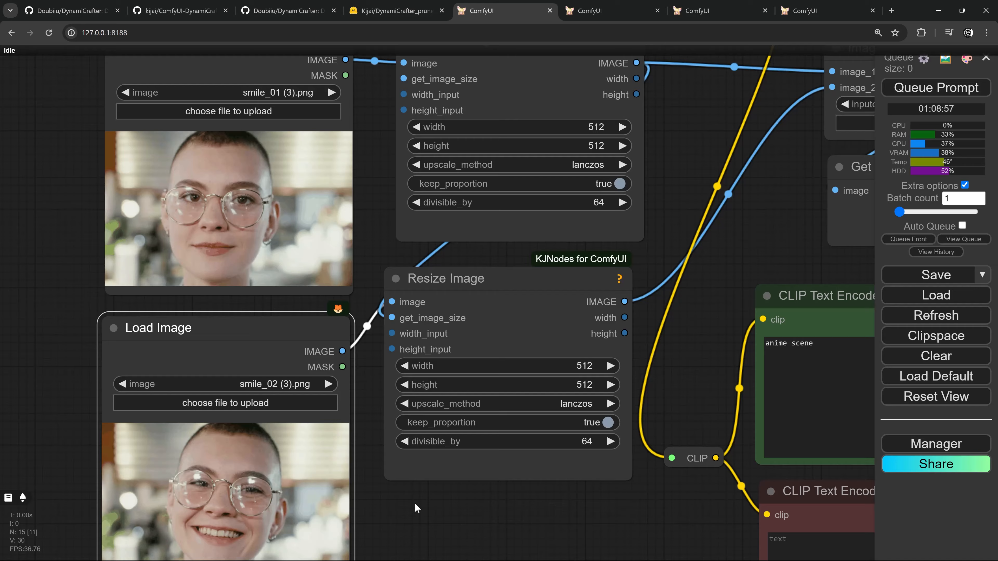
Change the positive text prompt in the green CLIP Text Encode node to "film scene"
scroll(415, 503, up, 1)
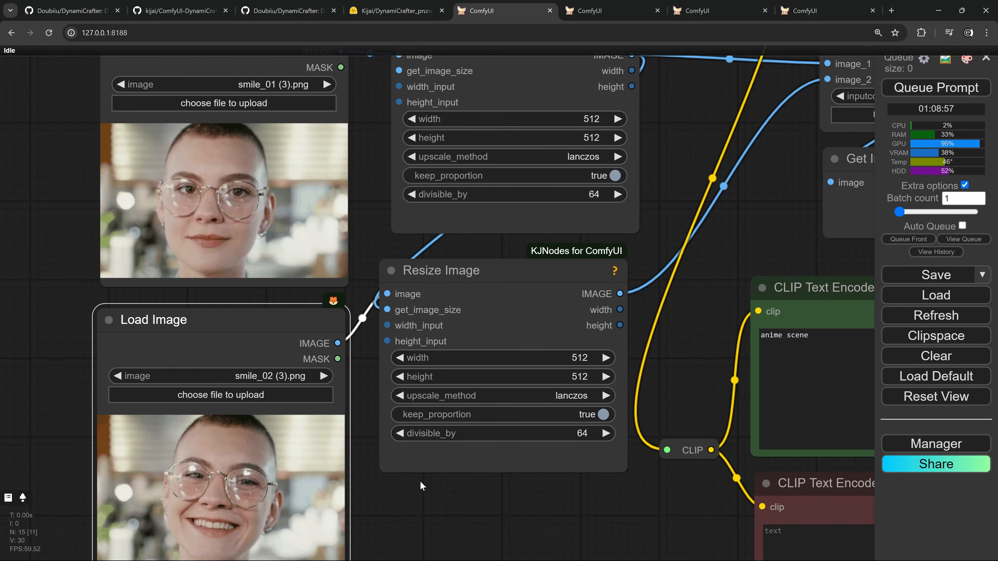
scroll(420, 481, down, 3)
drag(598, 254, 468, 327)
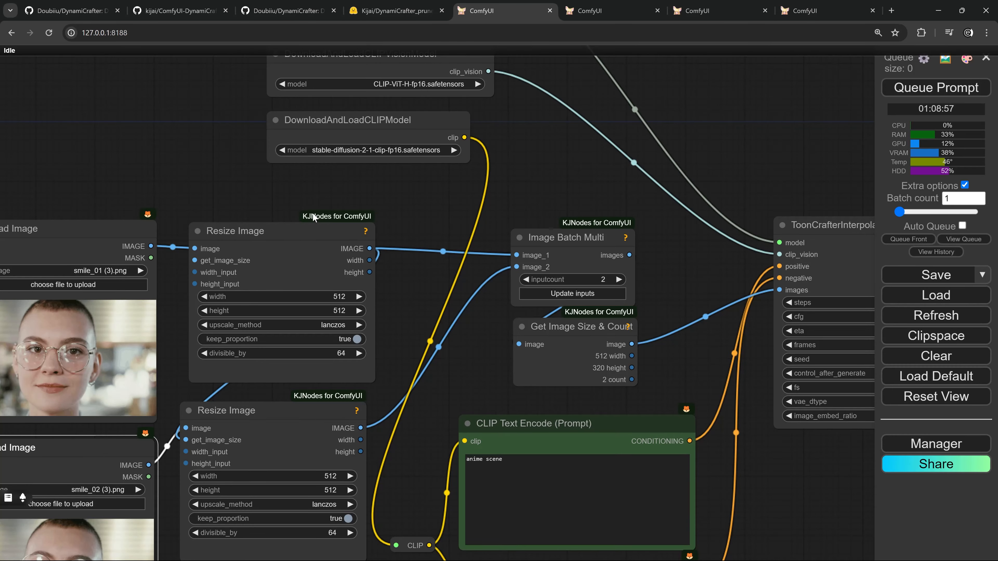
drag(314, 218, 382, 20)
scroll(435, 296, up, 4)
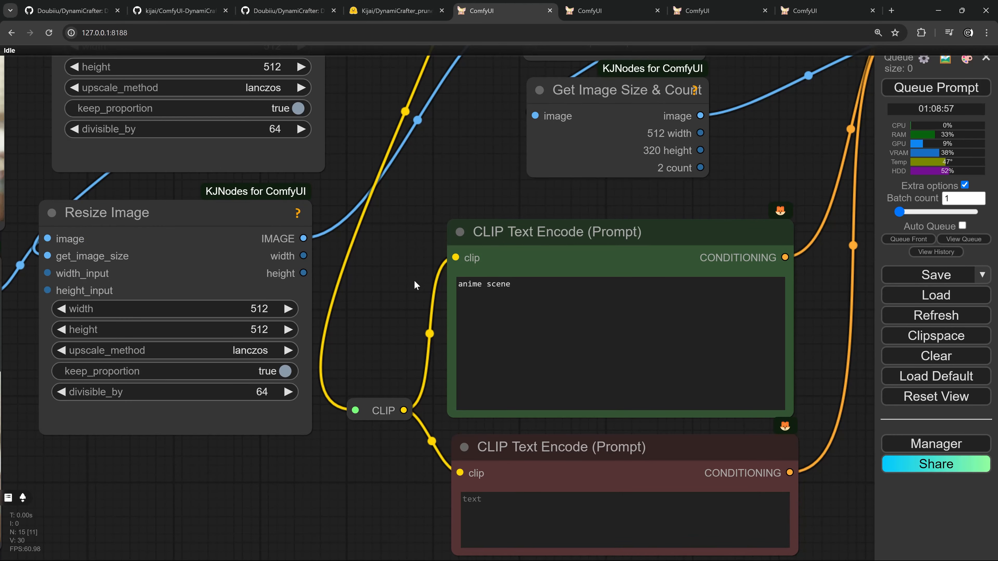
double_click(470, 284)
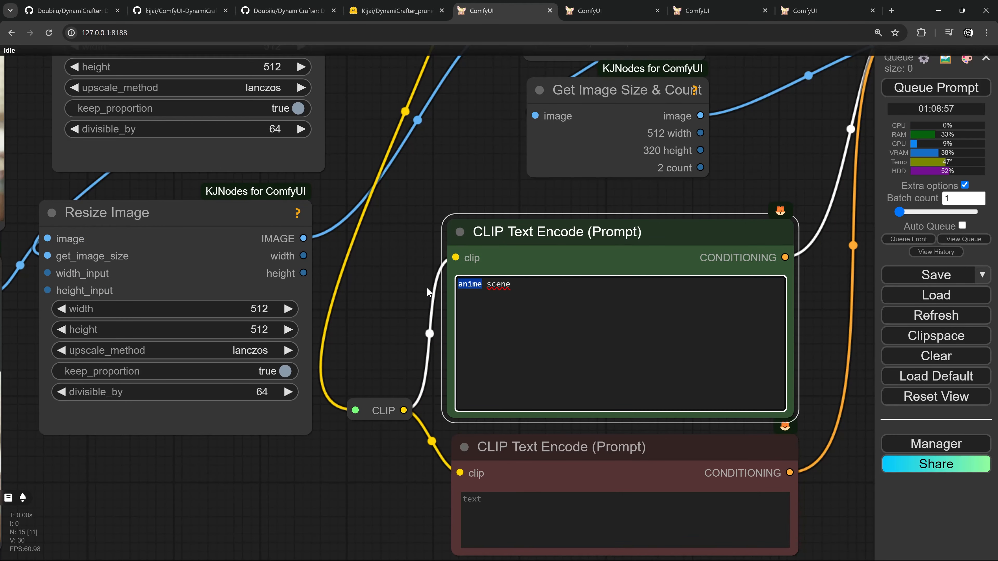
text(film)
scroll(426, 287, down, 5)
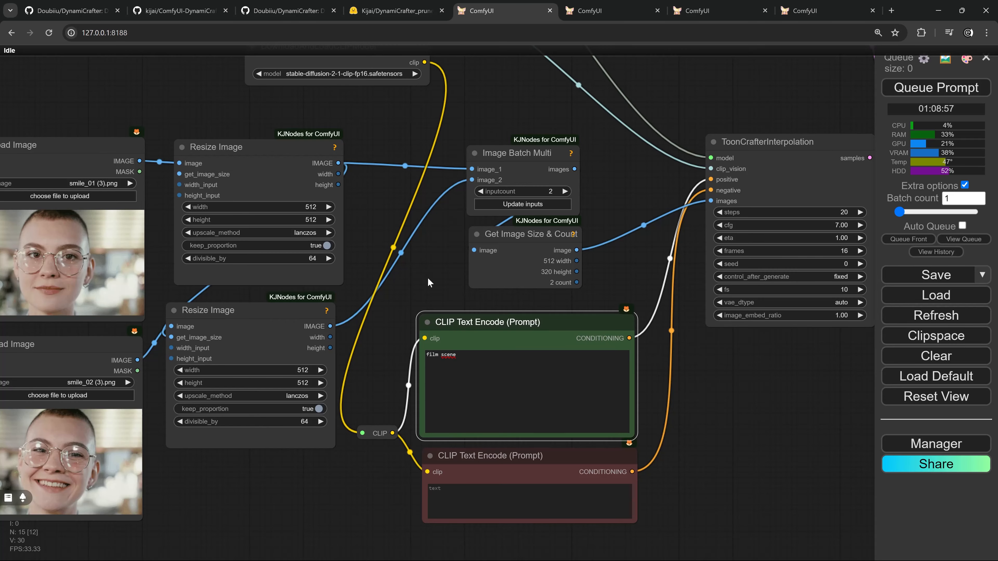
Queue the ToonCrafter workflow with the two smile images and examine the generated video
drag(428, 278, 424, 289)
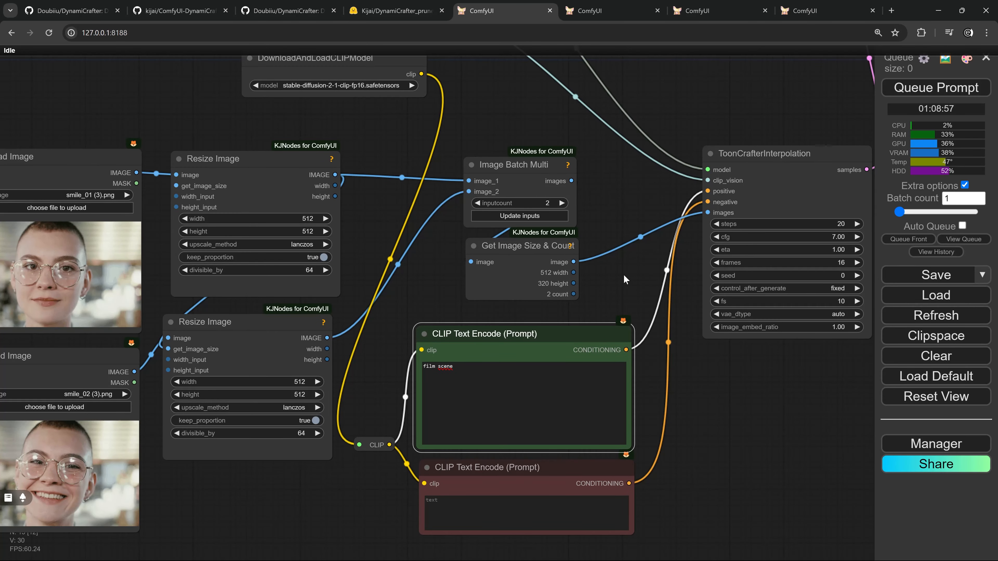
scroll(624, 275, down, 2)
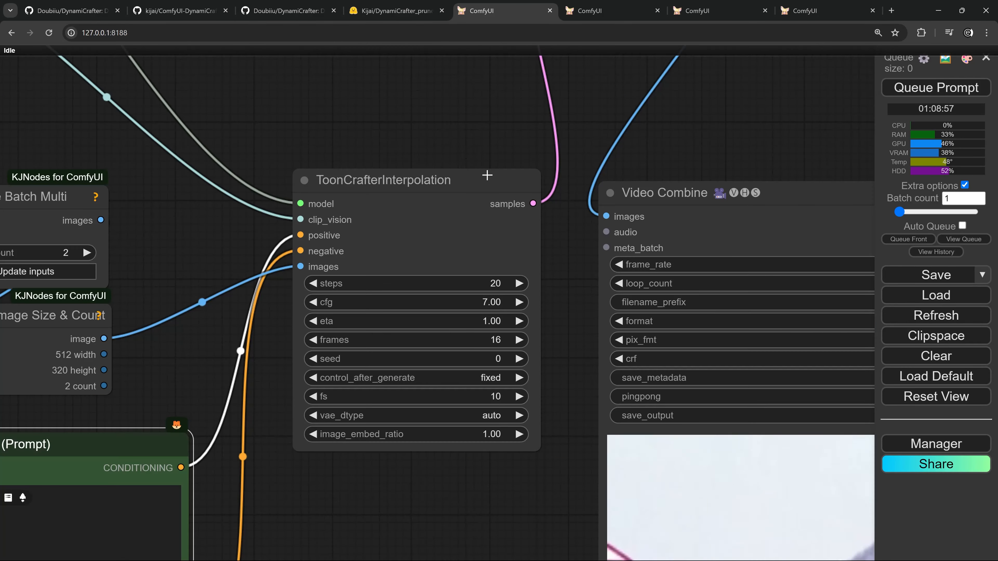
drag(457, 155, 475, 127)
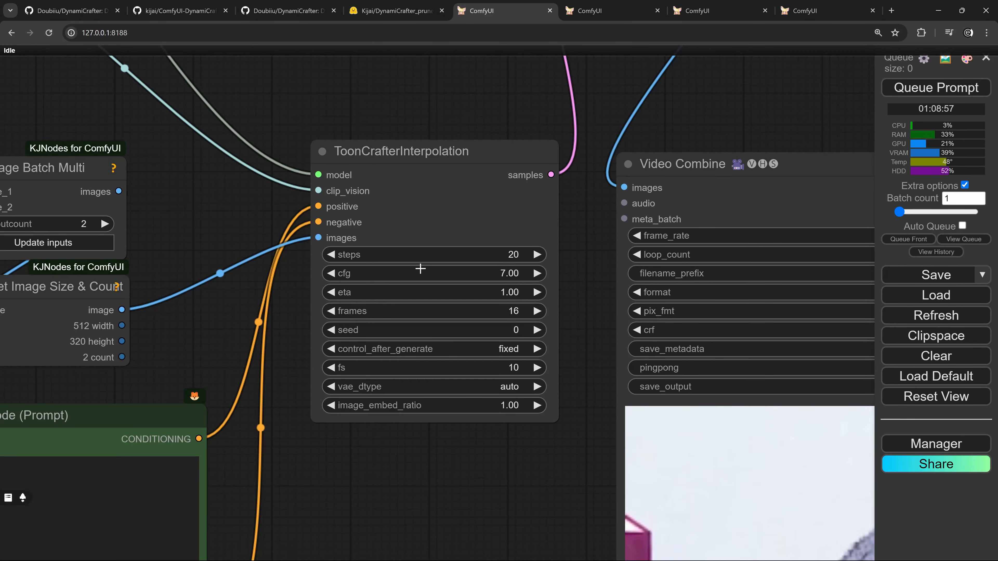
click(443, 156)
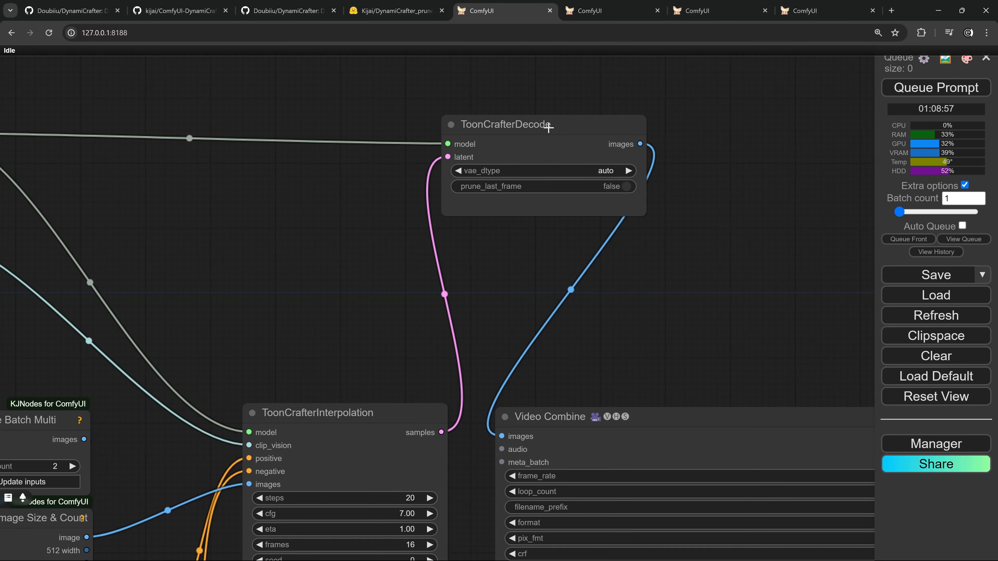
drag(549, 126, 558, 129)
drag(381, 411, 372, 394)
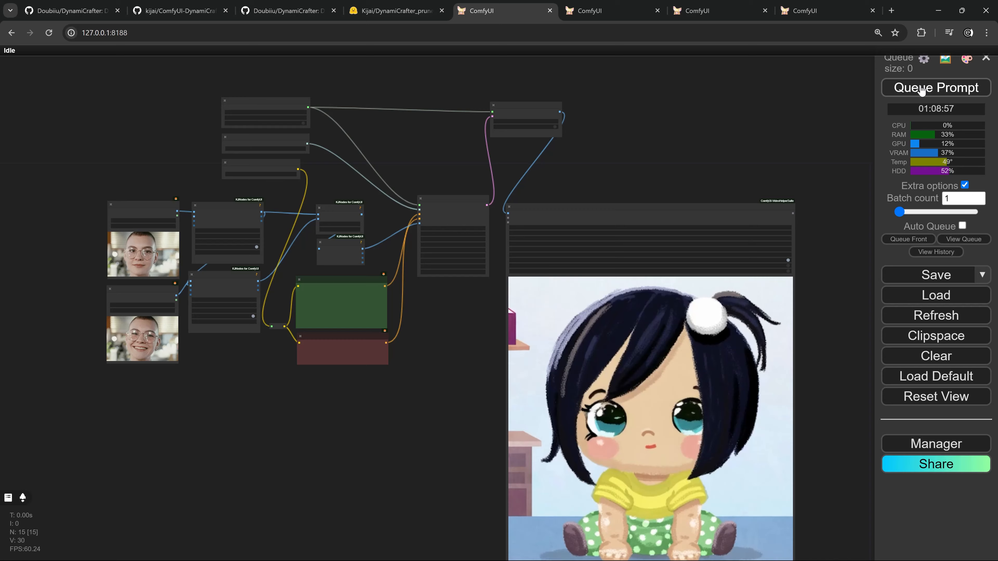
click(921, 88)
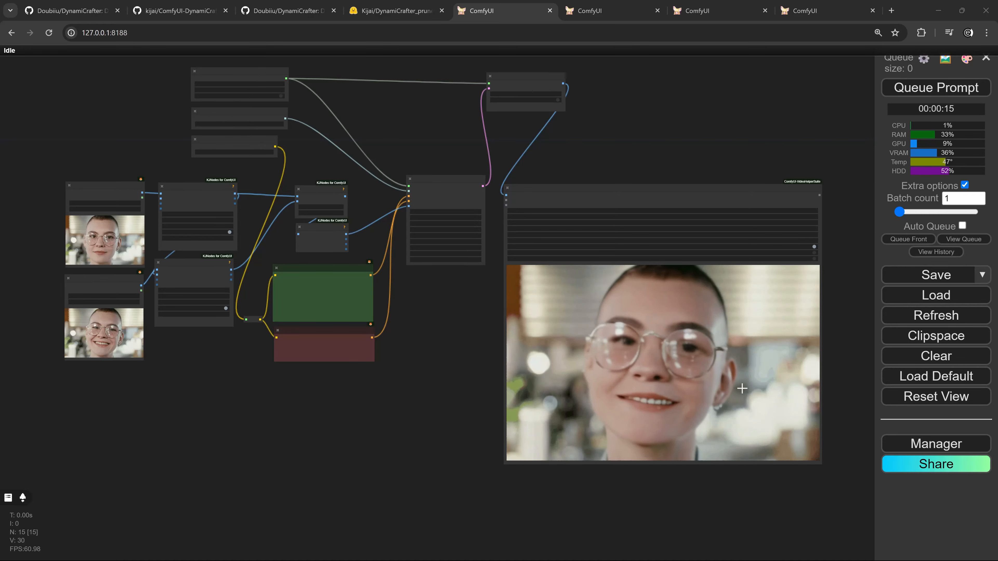
scroll(741, 388, up, 5)
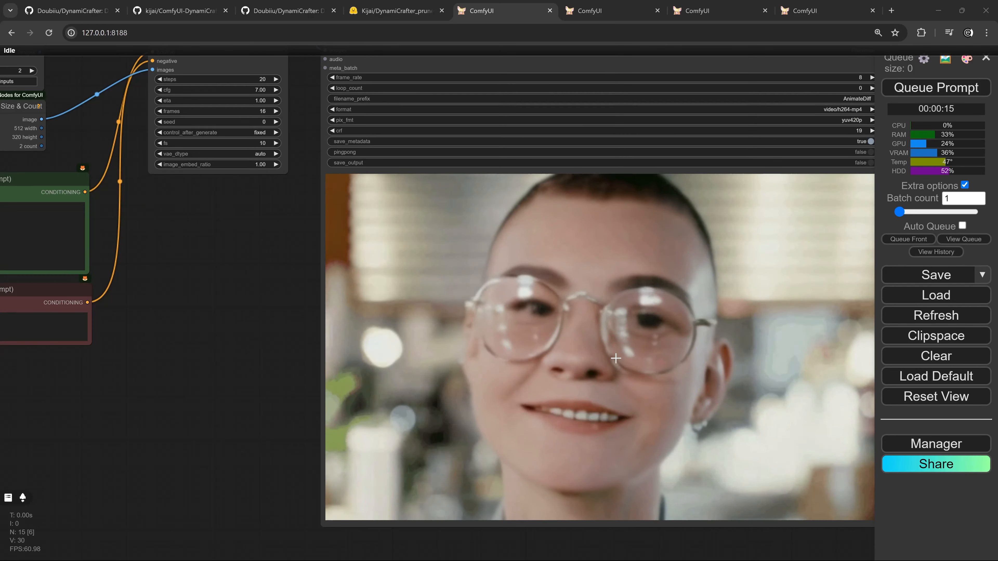
scroll(616, 358, down, 5)
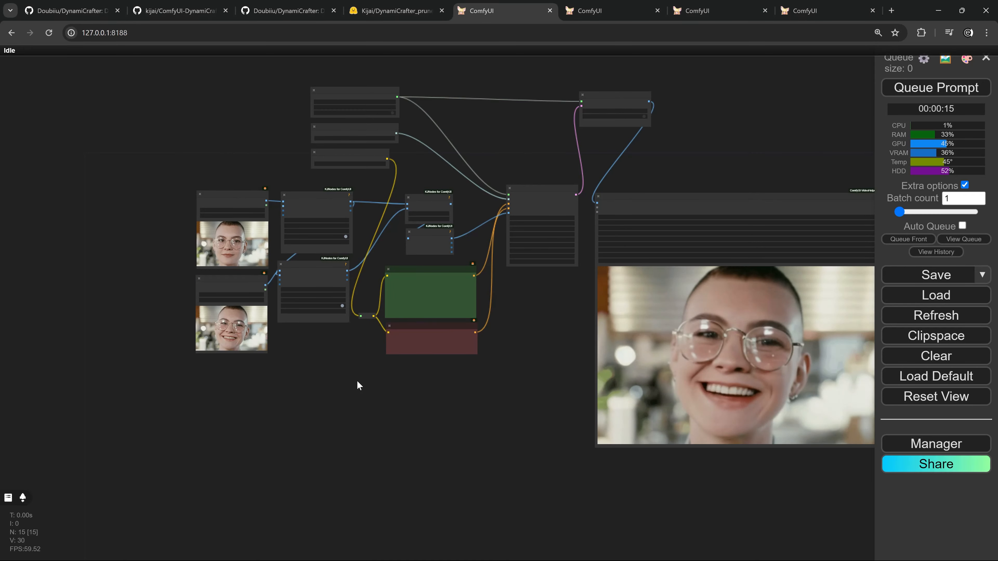
Replace the two source images with stone01_01.png and stone01_02.png from the 512_interp folder
scroll(285, 307, up, 5)
click(188, 128)
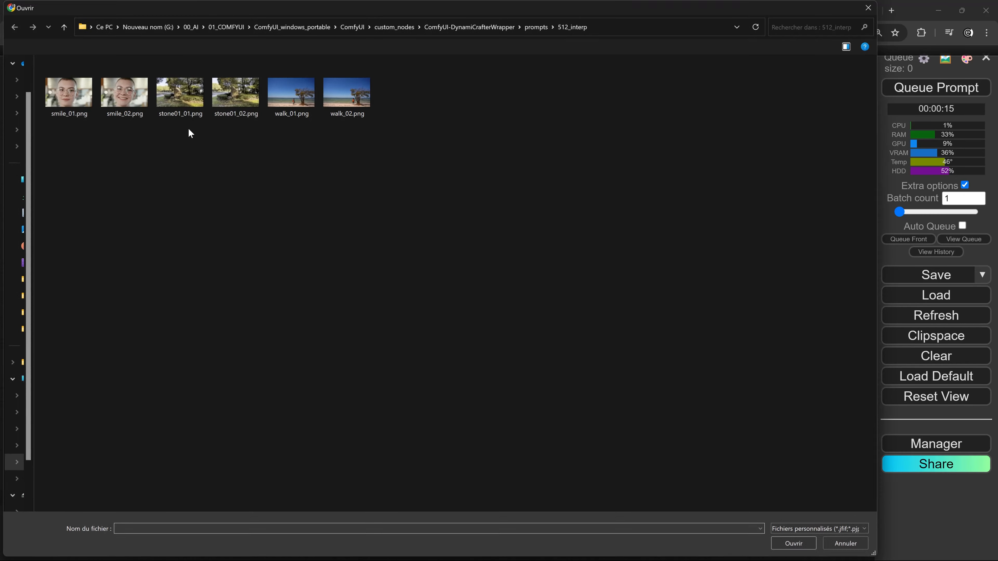
double_click(182, 98)
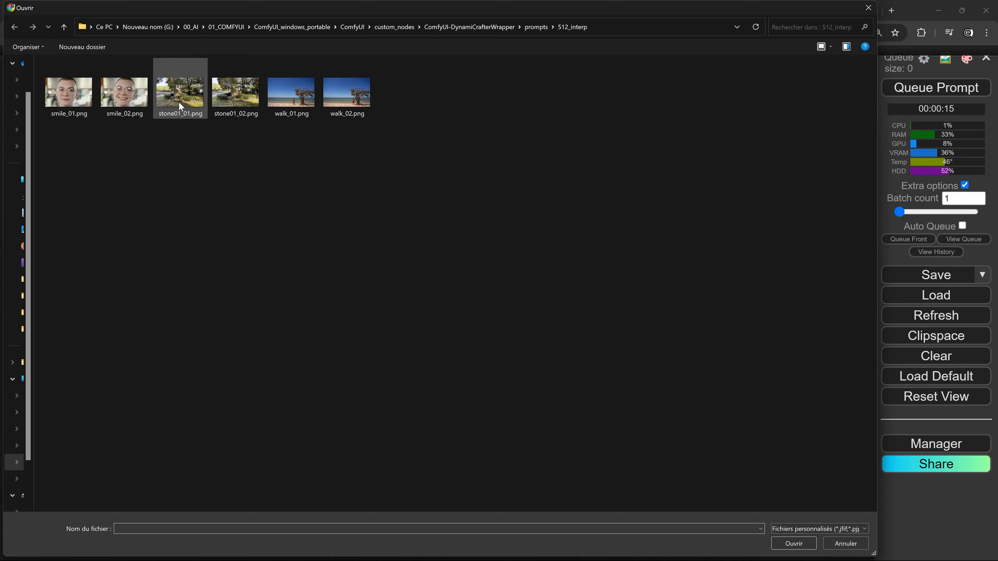
click(174, 293)
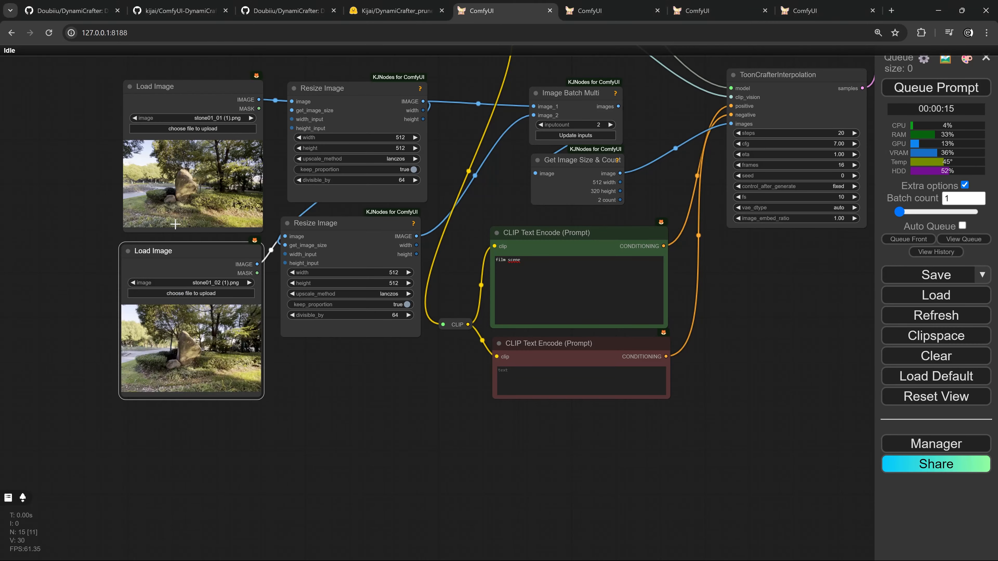
Run the workflow with the two stone images and inspect the generated video beside the ToonCrafterInterpolation settings
scroll(175, 224, up, 6)
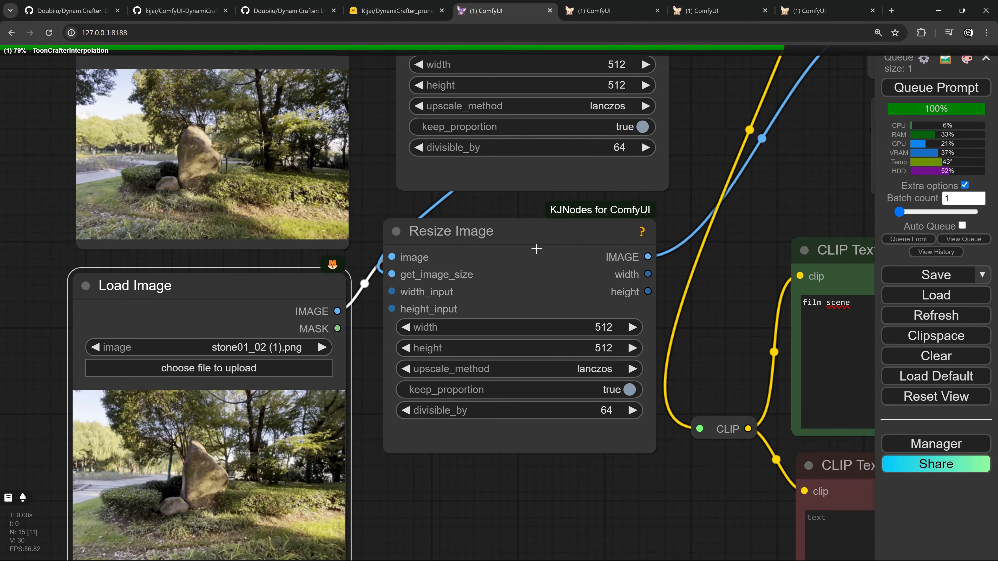
scroll(405, 349, down, 12)
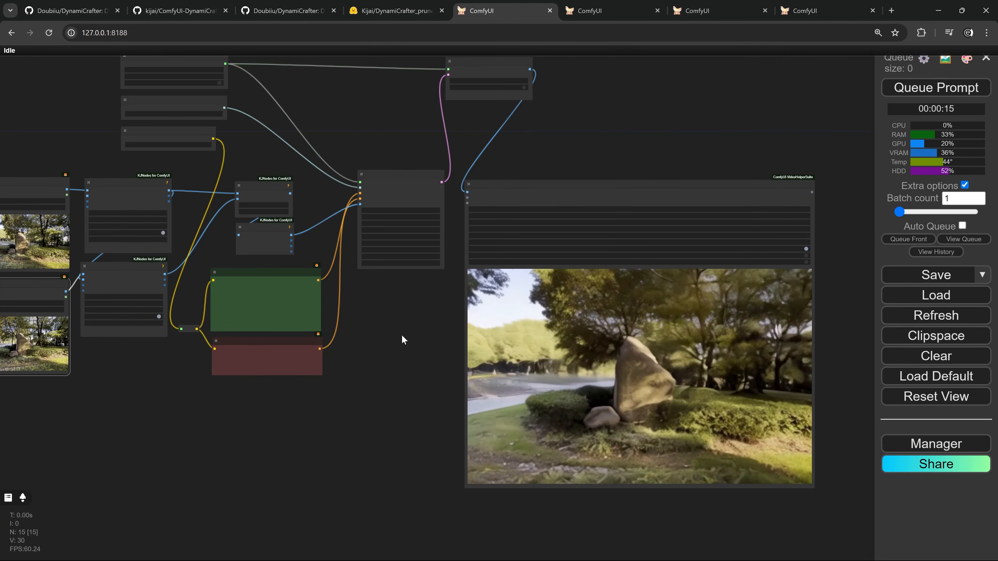
scroll(403, 339, up, 7)
drag(382, 320, 347, 386)
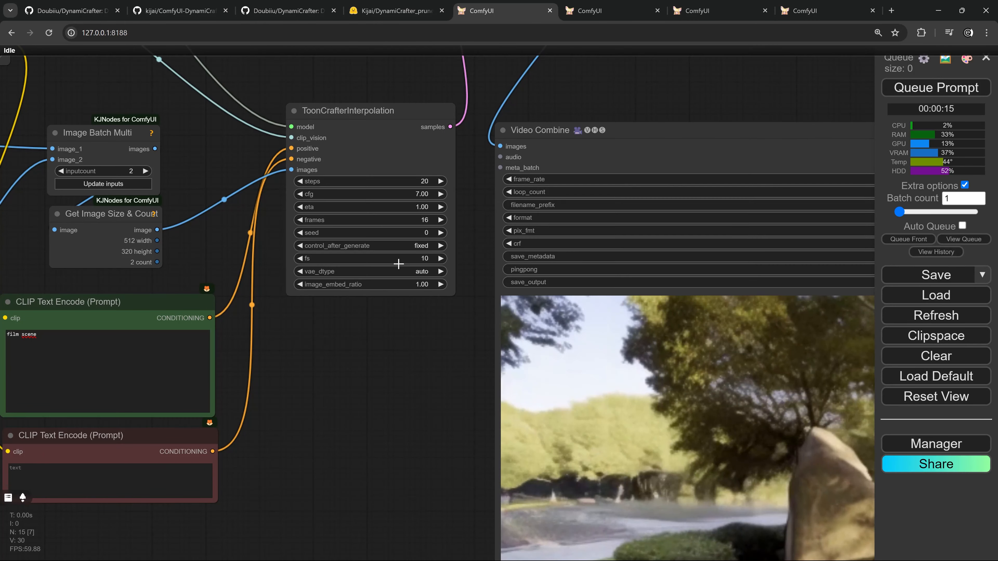
scroll(430, 334, down, 9)
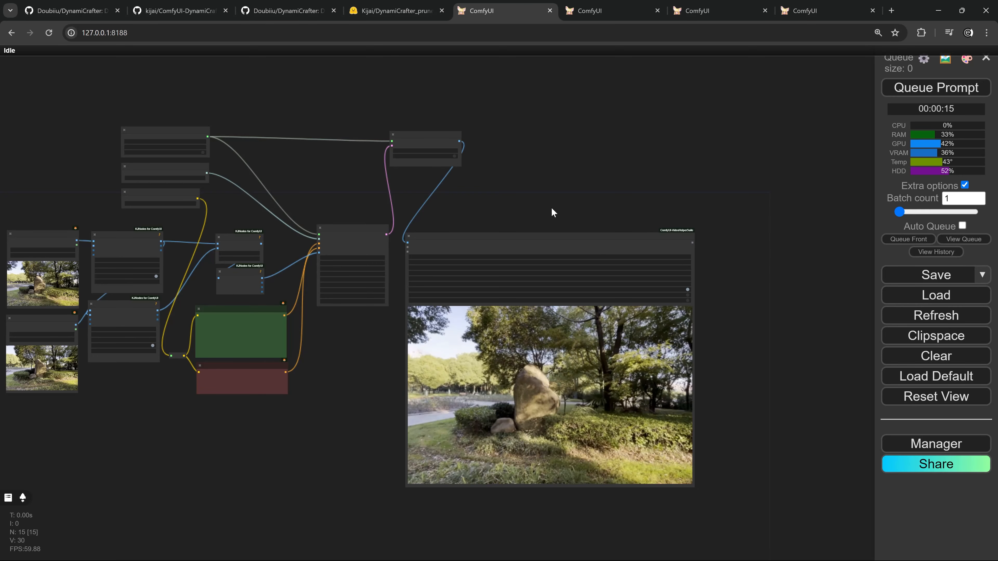
Load the workflow tooncrafter_example_low_vram_01.json from the ComfyUI-DynamiCrafterWrapper examples folder
drag(554, 213, 679, 205)
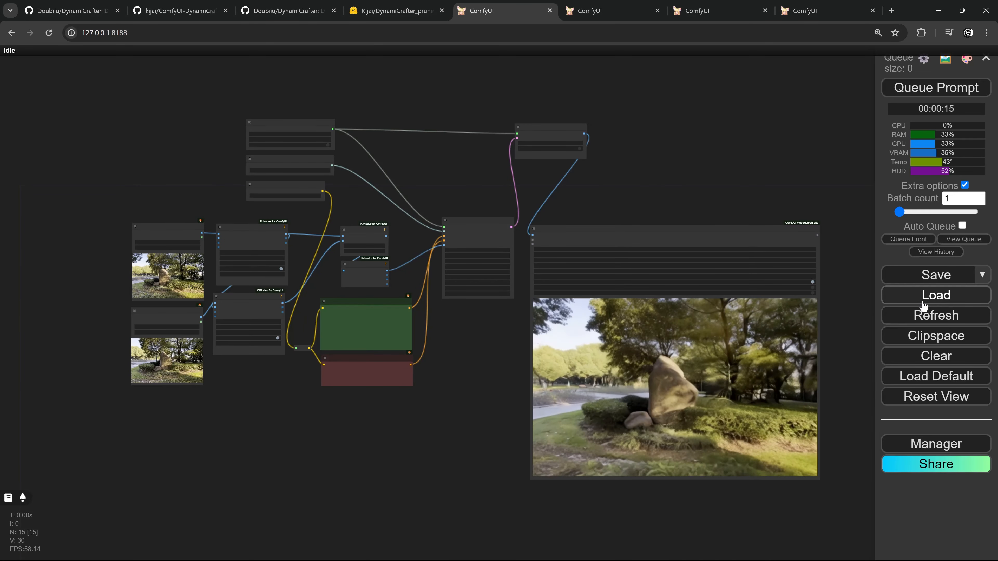
click(913, 302)
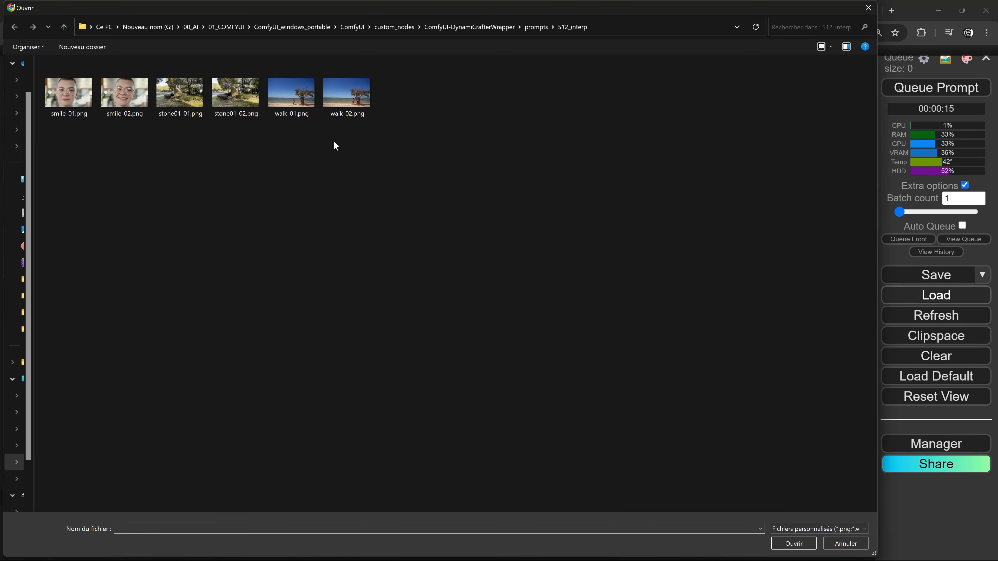
click(467, 27)
double_click(78, 126)
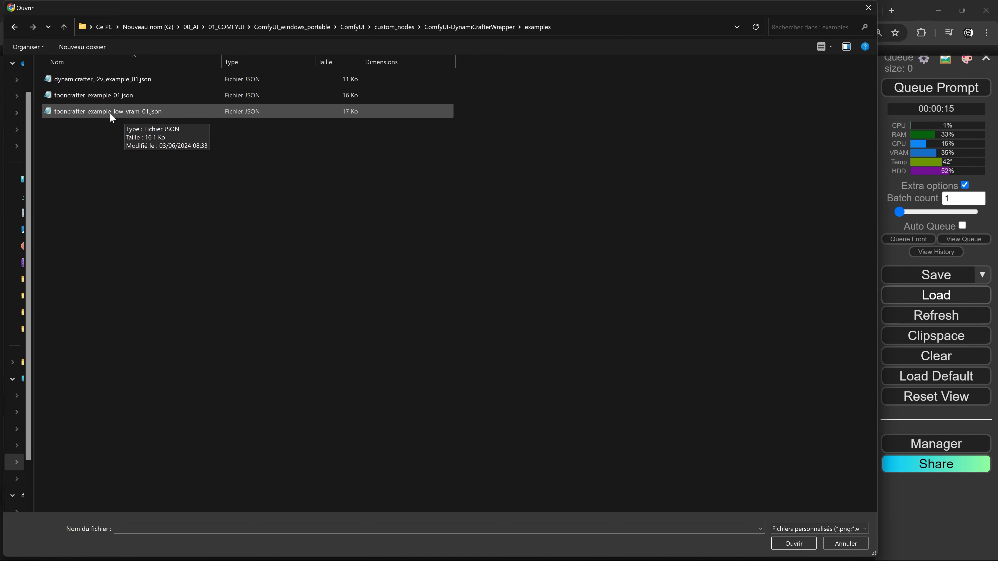
double_click(121, 114)
drag(501, 223, 501, 218)
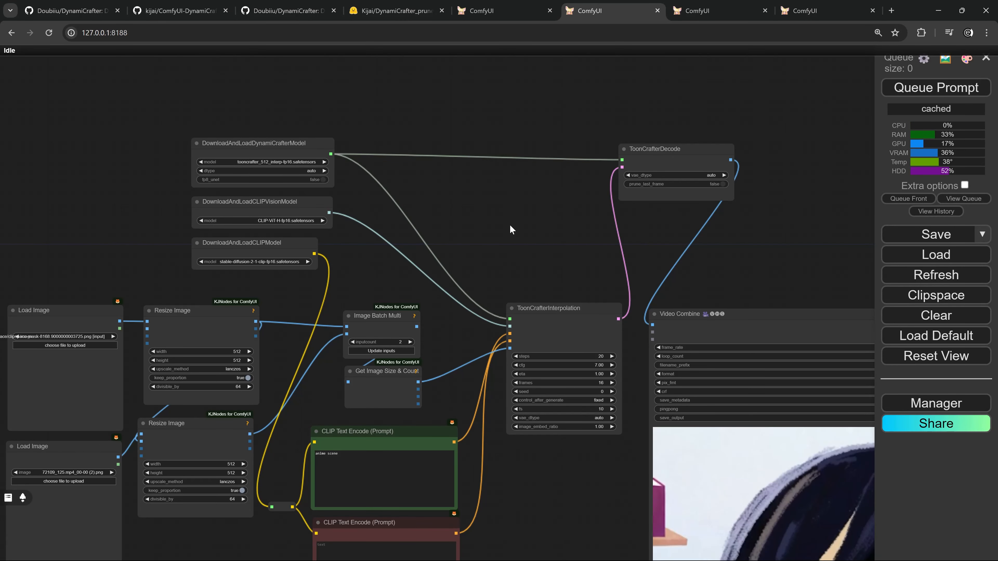
Compare the ToonCrafterDecode node with the VAE Decode node in the smile-image workflow
drag(510, 226, 461, 242)
drag(616, 165, 612, 170)
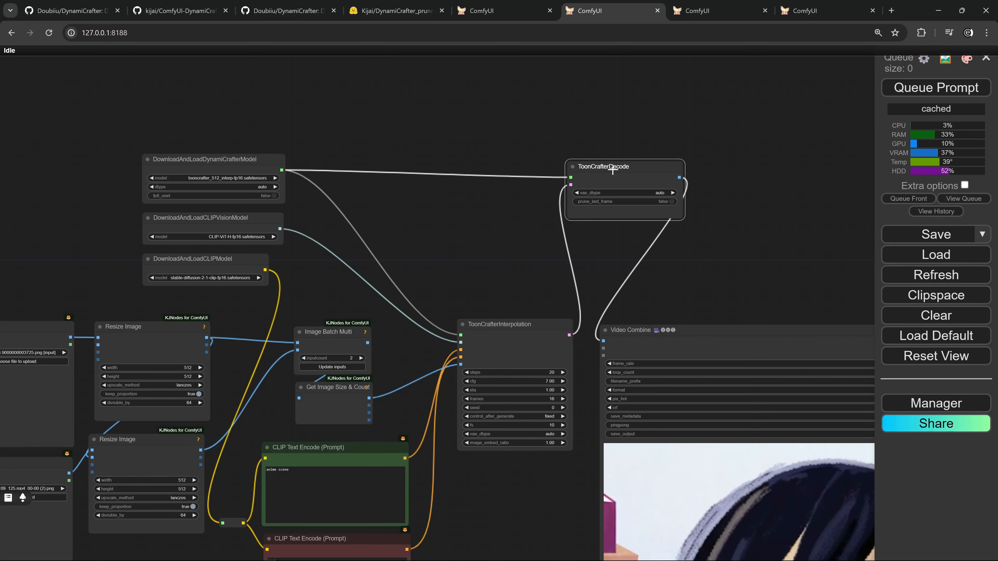
click(519, 22)
scroll(671, 180, up, 3)
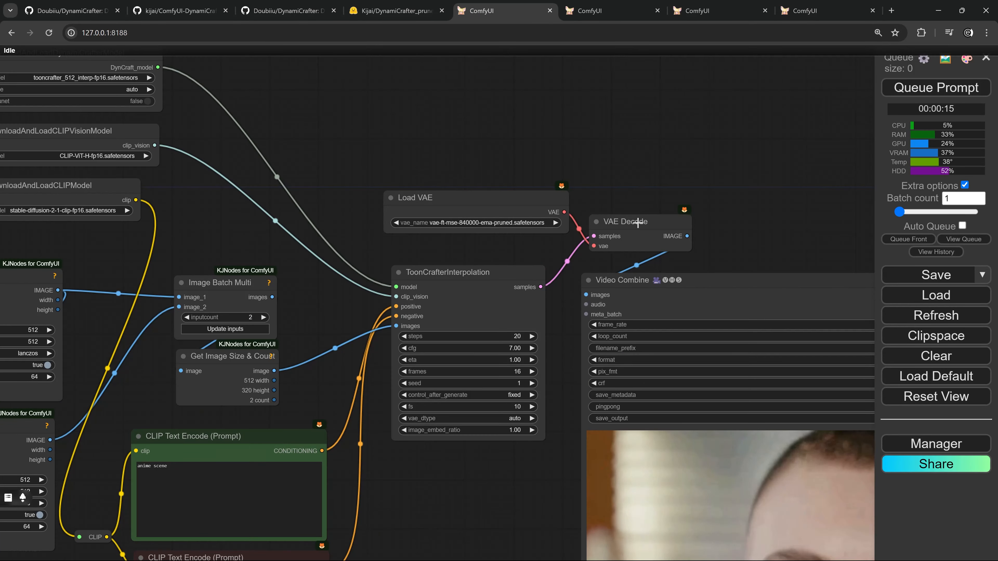
Examine the smile-image workflow and its generated video in the Video Combine node
scroll(638, 216, down, 6)
scroll(613, 379, up, 1)
drag(613, 379, 774, 340)
scroll(336, 240, up, 3)
scroll(336, 240, up, 4)
click(295, 203)
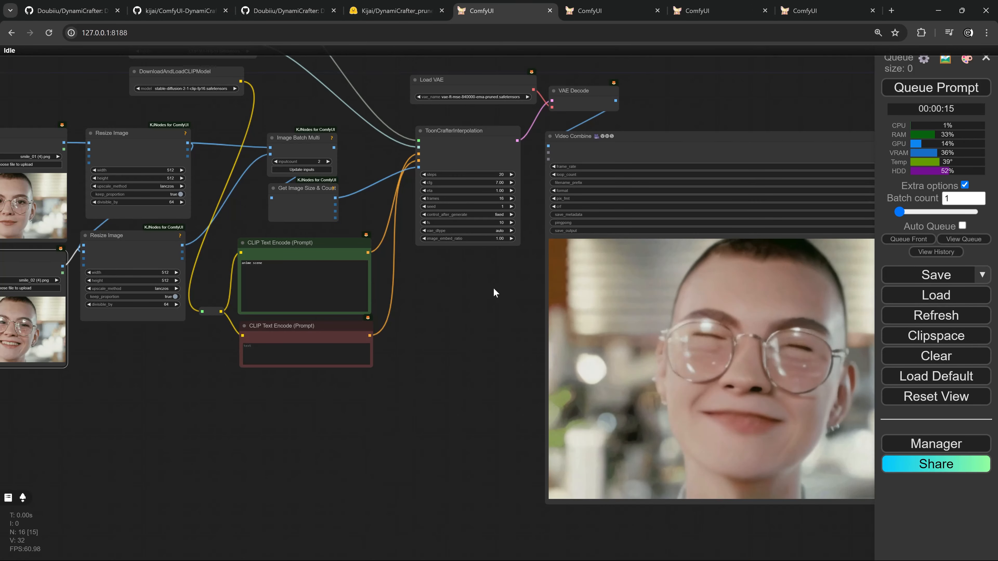
drag(495, 288, 392, 289)
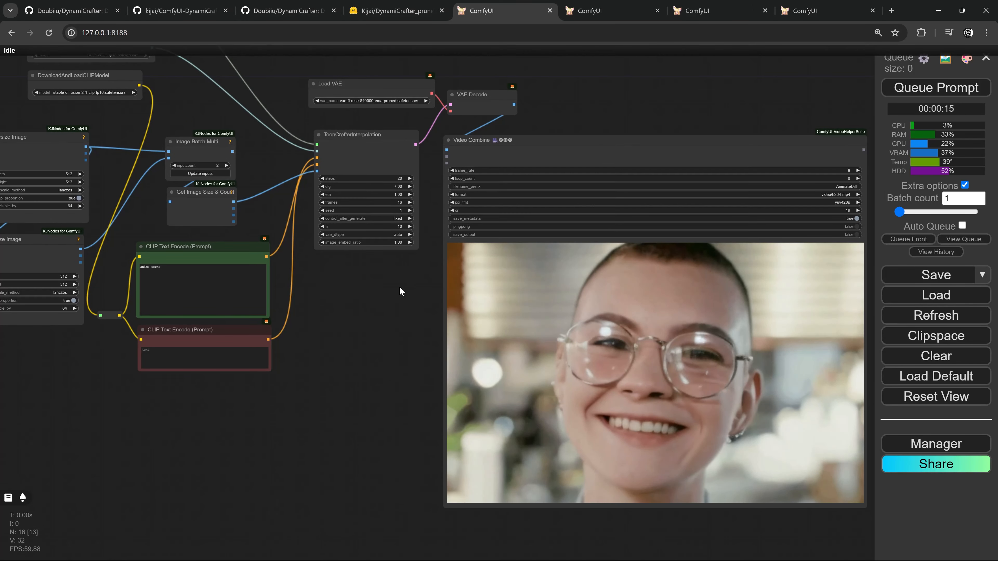
scroll(406, 278, up, 3)
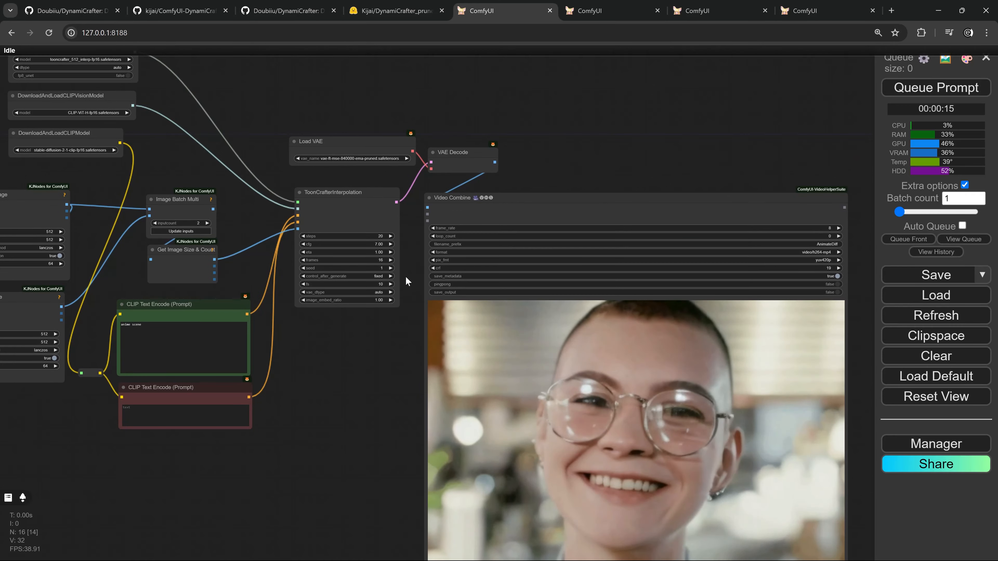
Check the Load VAE and VAE Decode connections again against the workflow that uses ToonCrafterDecode
drag(568, 75, 573, 55)
drag(475, 59, 487, 77)
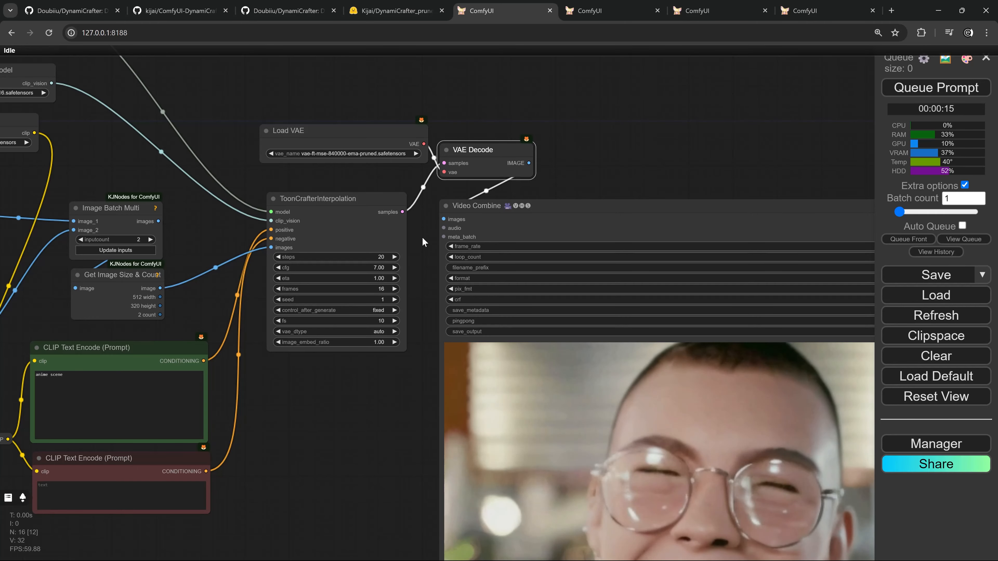
click(612, 11)
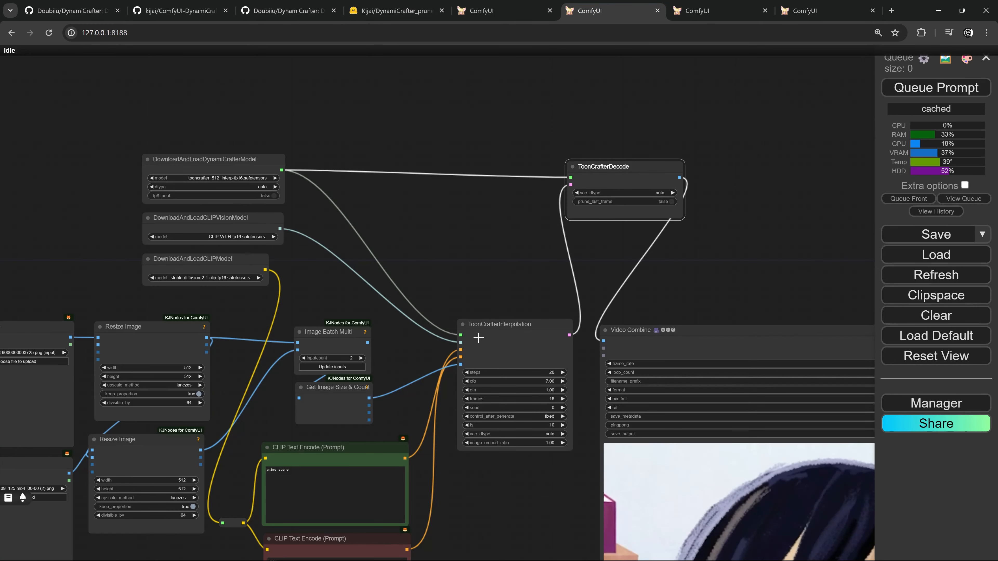
key(ctrl+shift+Tab)
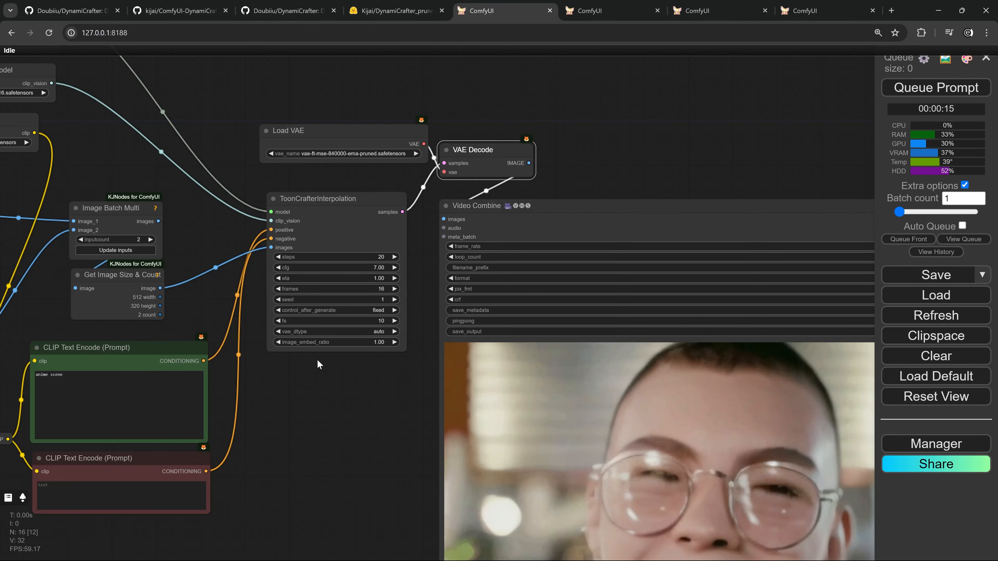
Run the smile-image workflow with ToonCrafterInterpolation seed 0, changing the positive prompt to "film scene"
click(278, 300)
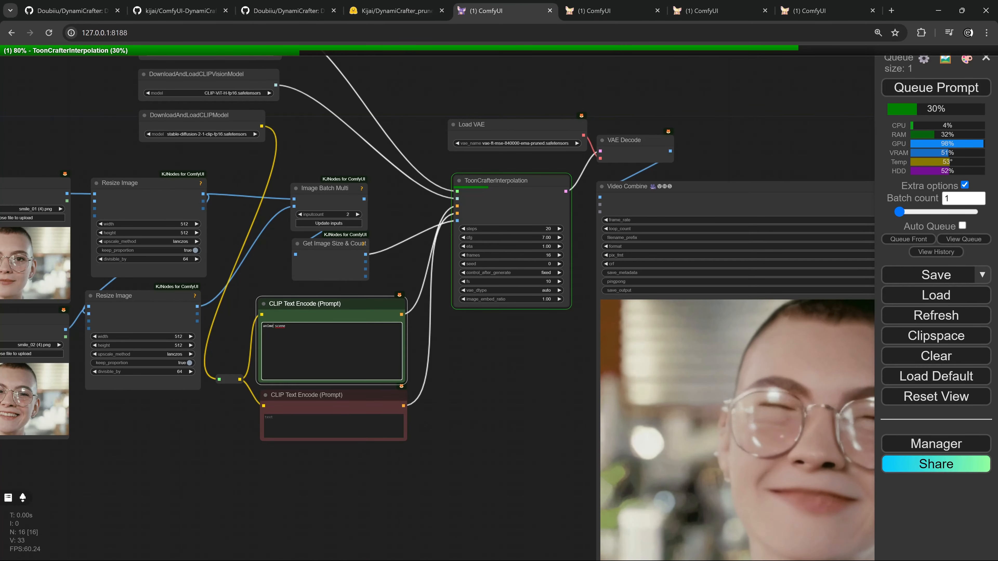
drag(273, 325, 233, 327)
text(film)
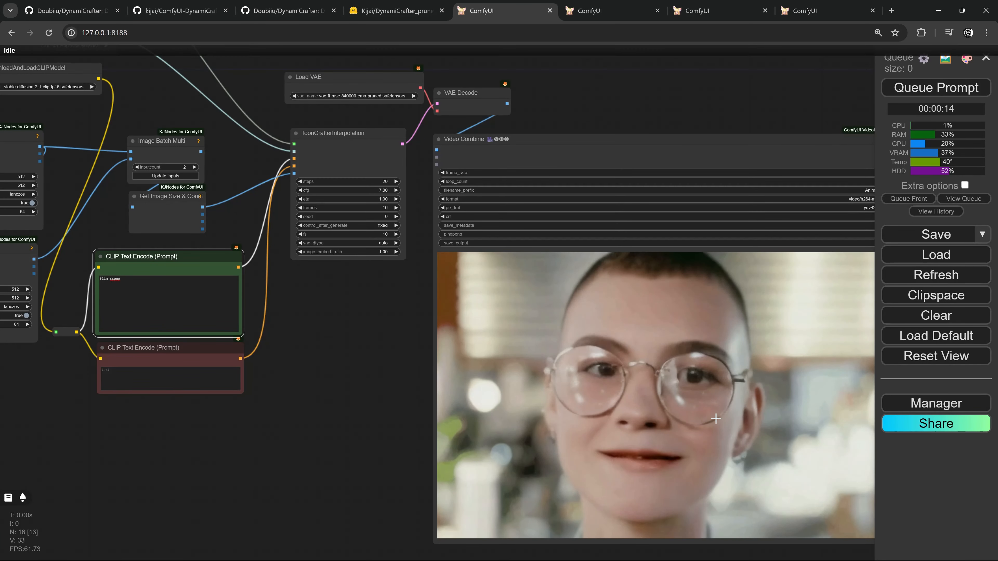
scroll(713, 392, down, 1)
scroll(713, 392, down, 1)
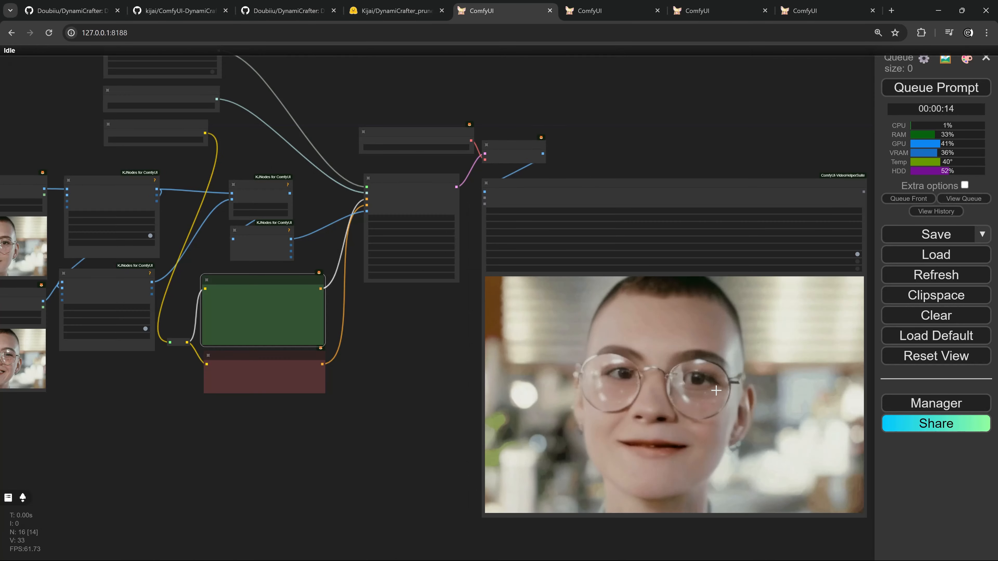
Enable fp8_unet on the DownloadAndLoadDynamiCrafterModel node and queue the workflow
drag(379, 292, 476, 398)
scroll(345, 239, up, 6)
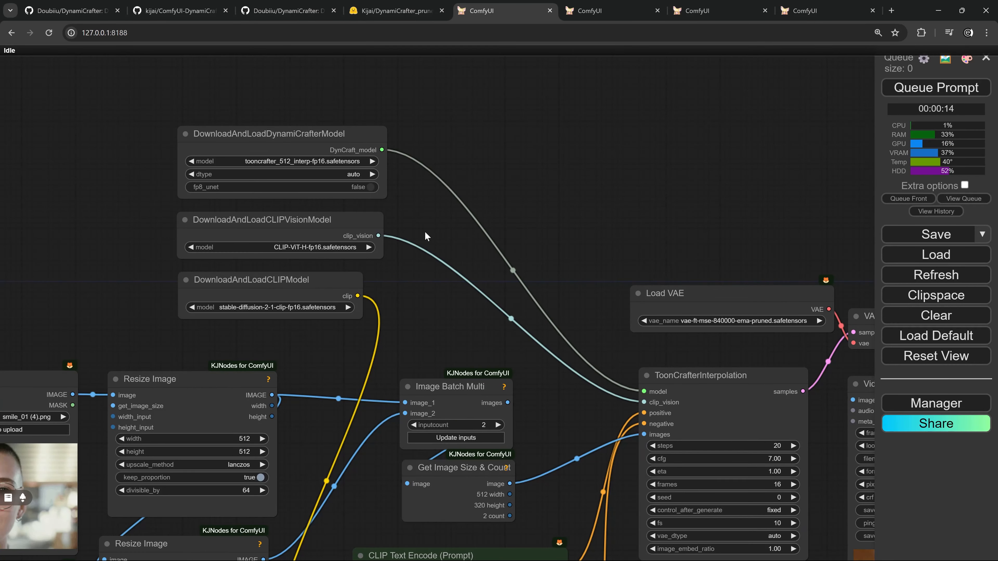
scroll(421, 224, up, 2)
drag(412, 217, 490, 247)
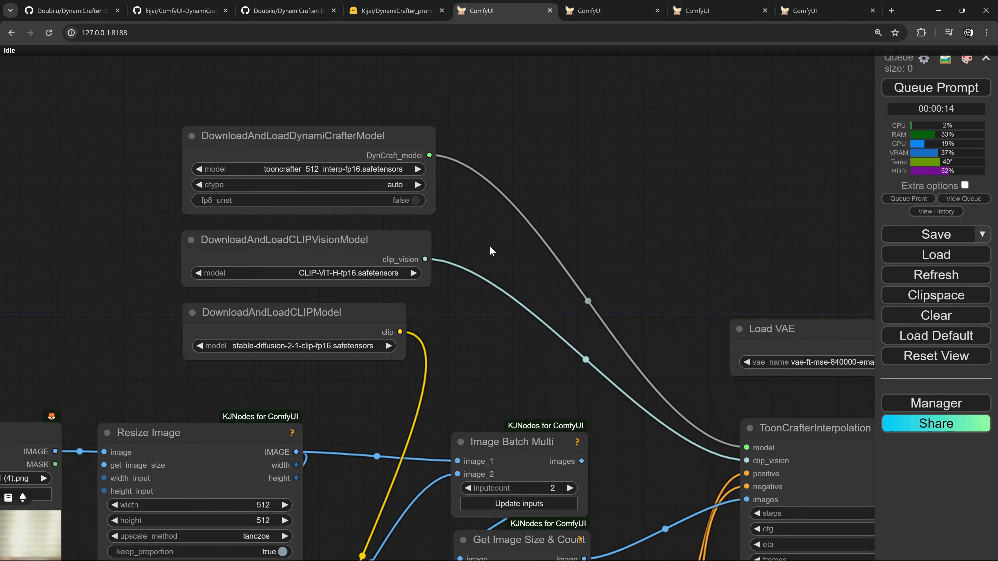
scroll(452, 241, up, 3)
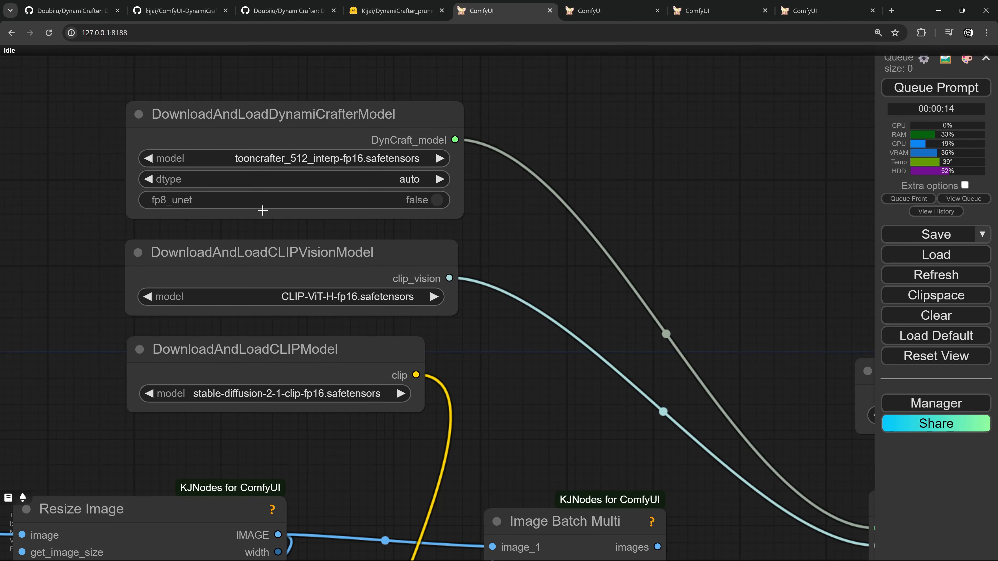
click(438, 200)
key(ctrl+Return)
scroll(715, 202, down, 2)
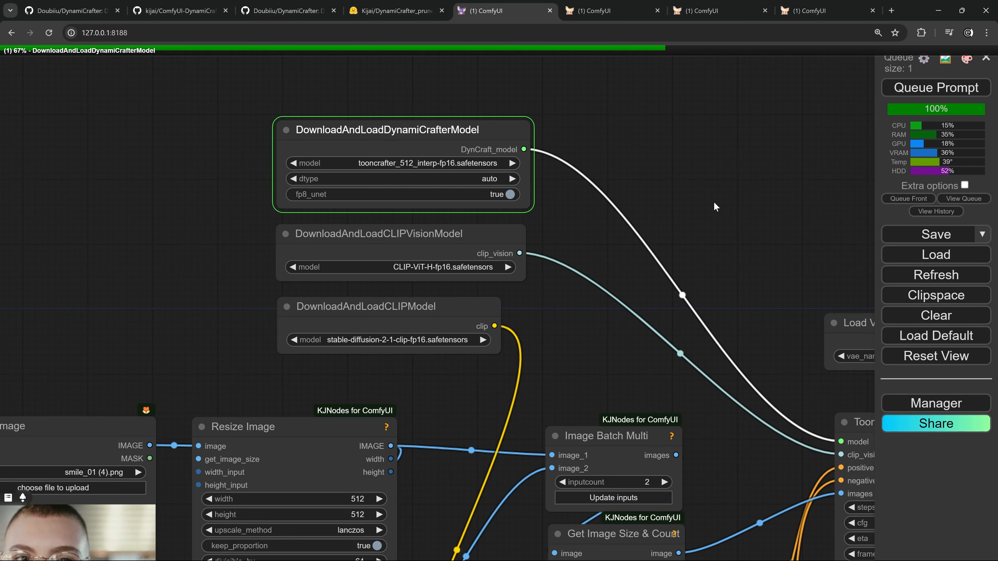
Inspect the newly generated smile video and switch fp8_unet back off on the DownloadAndLoadDynamiCrafterModel node
drag(713, 202, 542, 164)
scroll(613, 199, down, 2)
scroll(542, 163, down, 2)
drag(730, 480, 524, 413)
scroll(522, 410, down, 1)
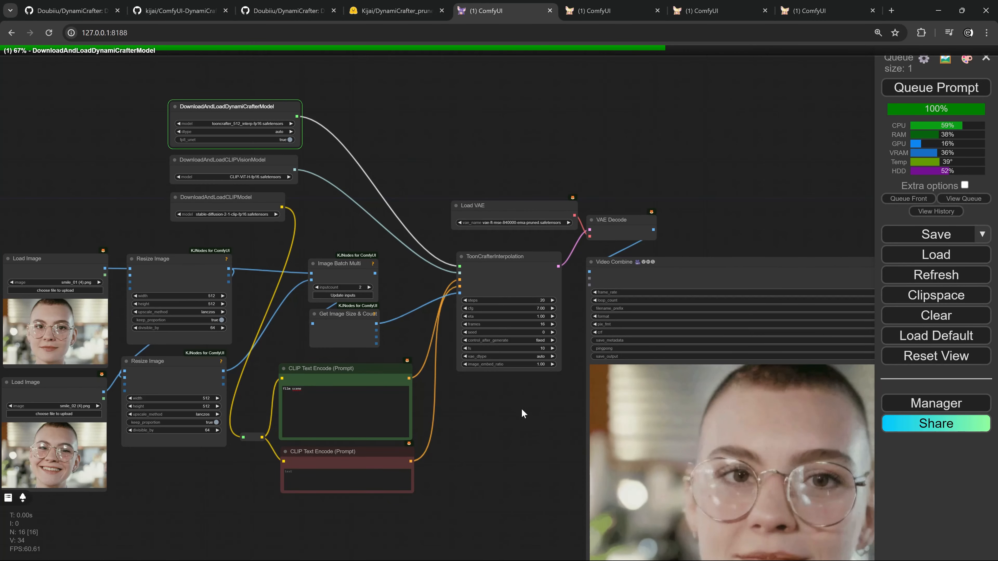
scroll(513, 413, down, 1)
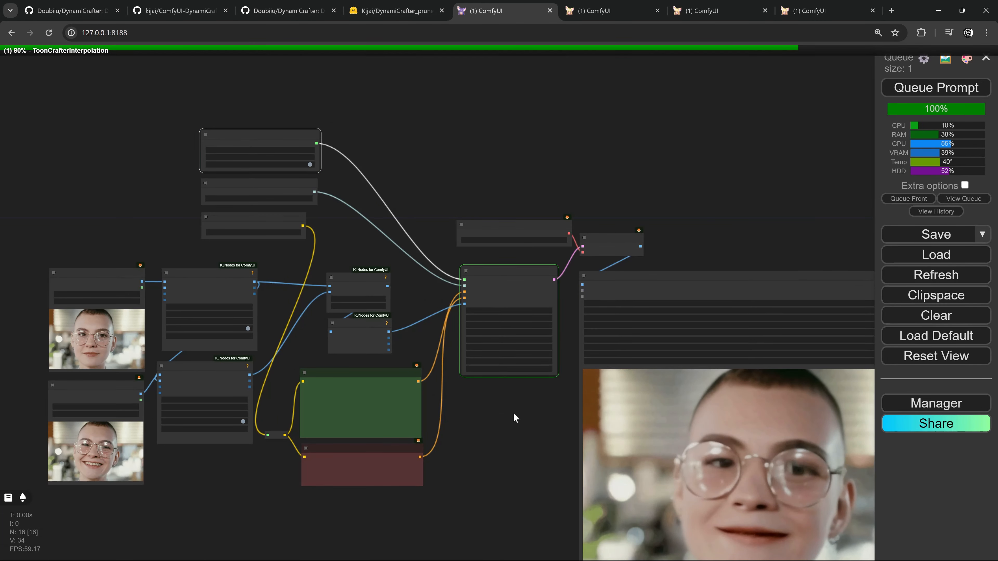
drag(515, 416, 395, 333)
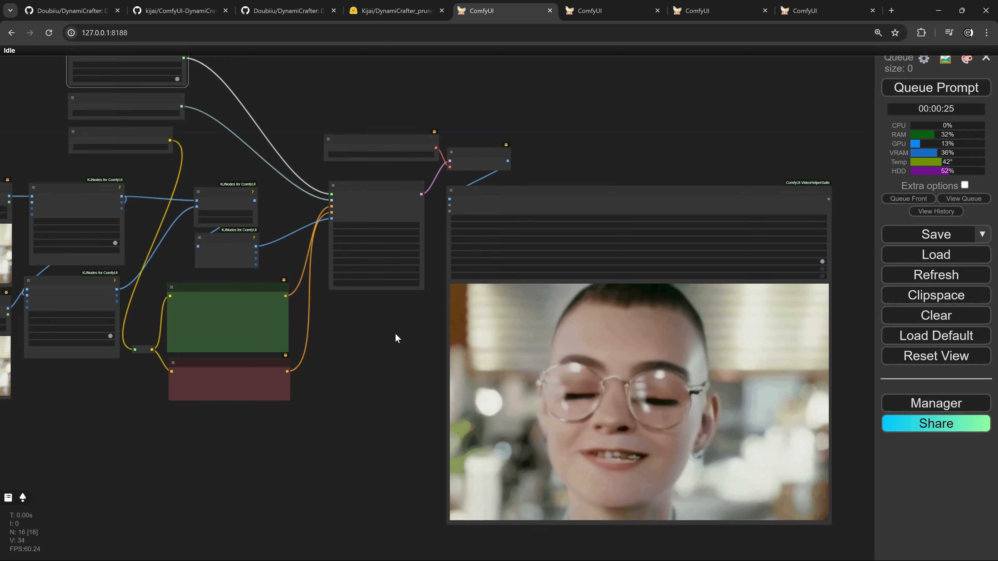
scroll(631, 431, up, 3)
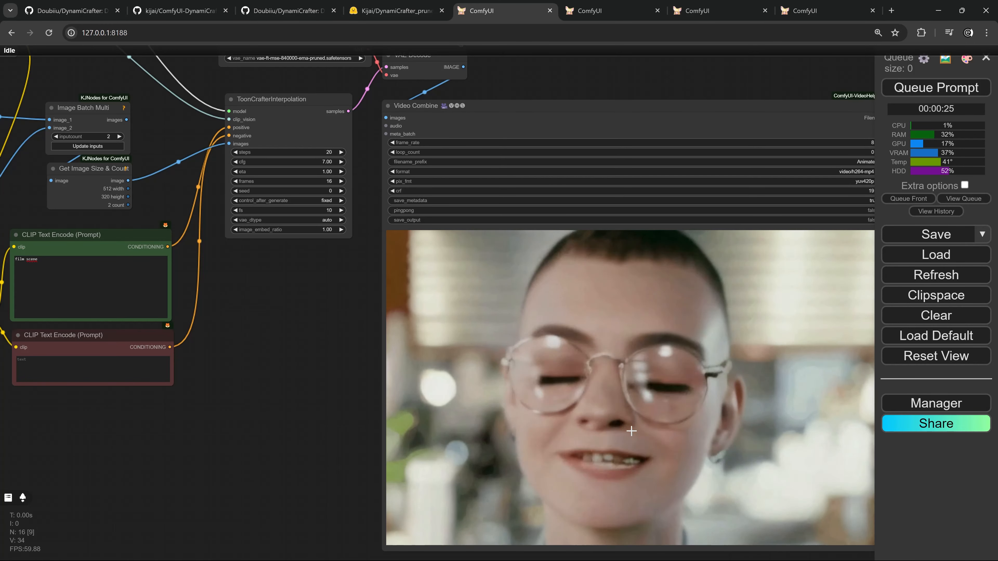
scroll(632, 416, down, 3)
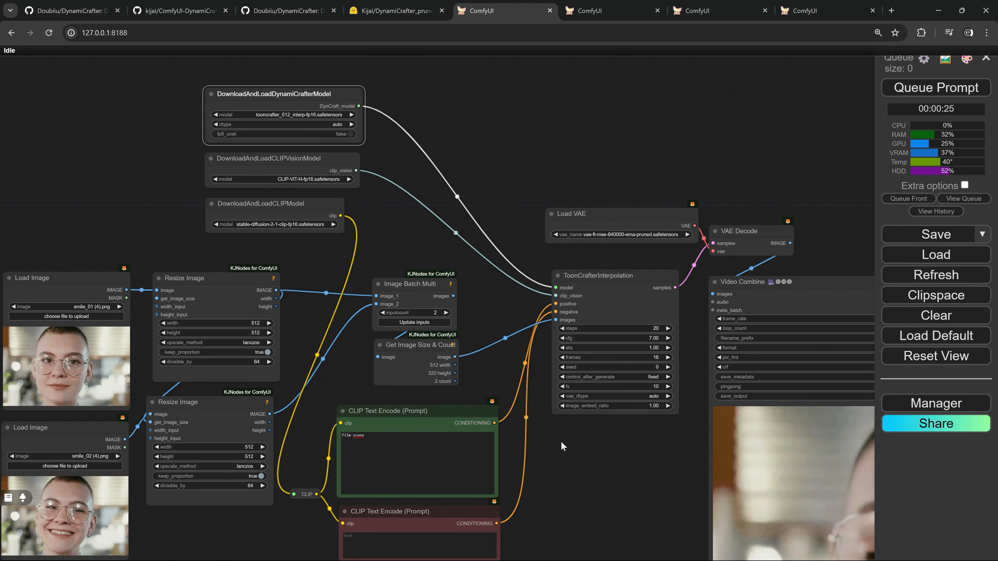
scroll(561, 442, up, 1)
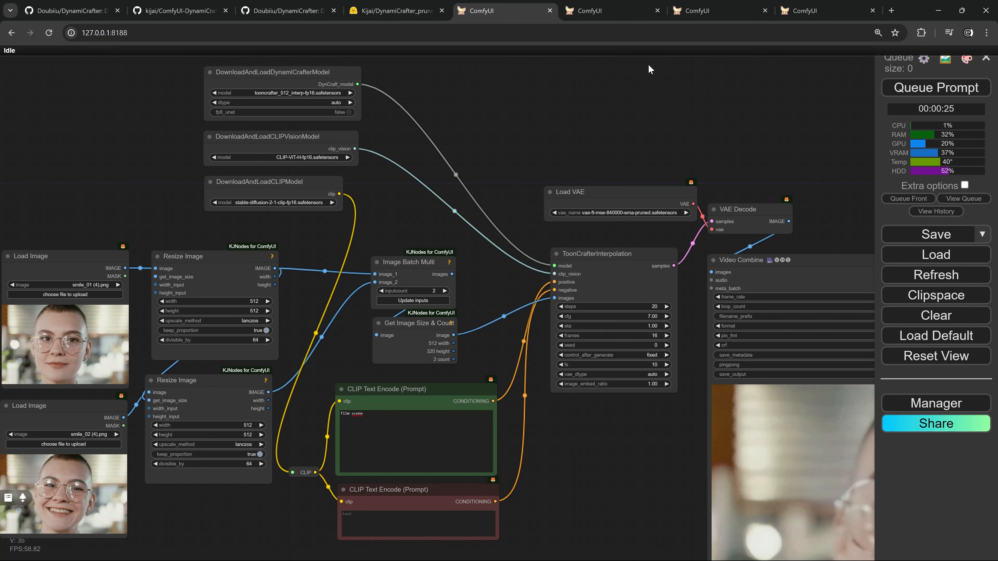
Open the three-image portrait workflow and examine the Load Image nodes holding 02b.png and 02c.png
click(690, 18)
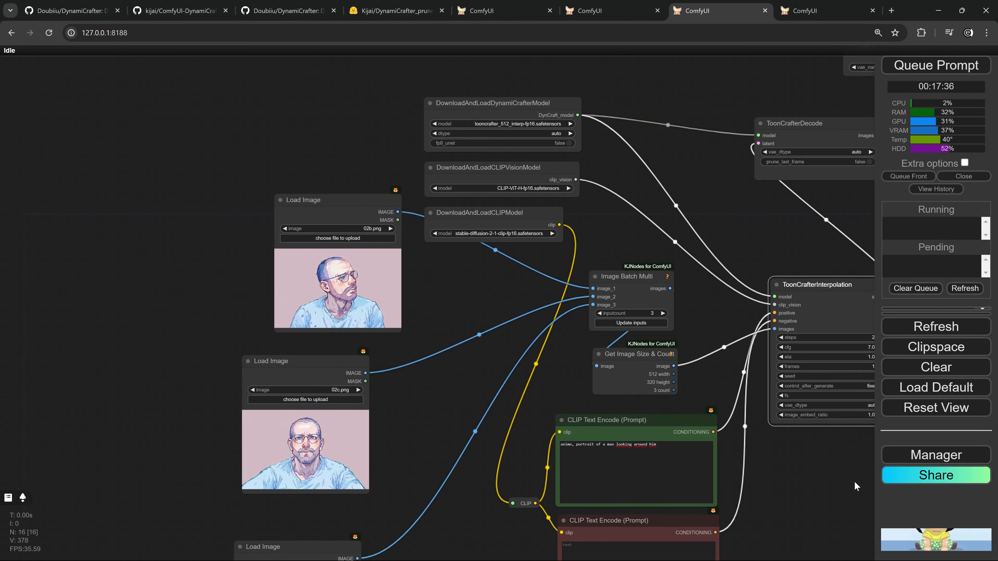
scroll(515, 302, up, 8)
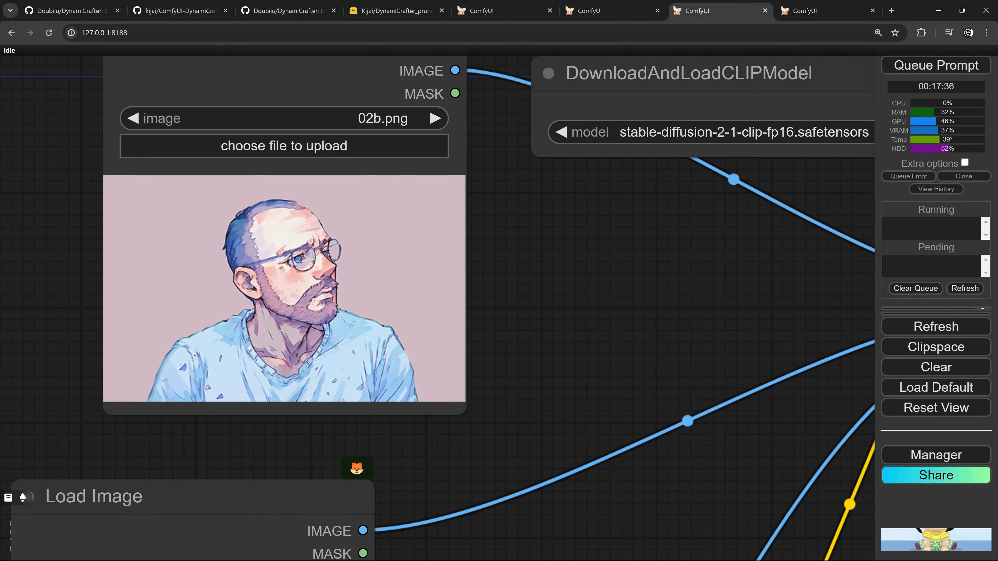
drag(513, 408, 608, 321)
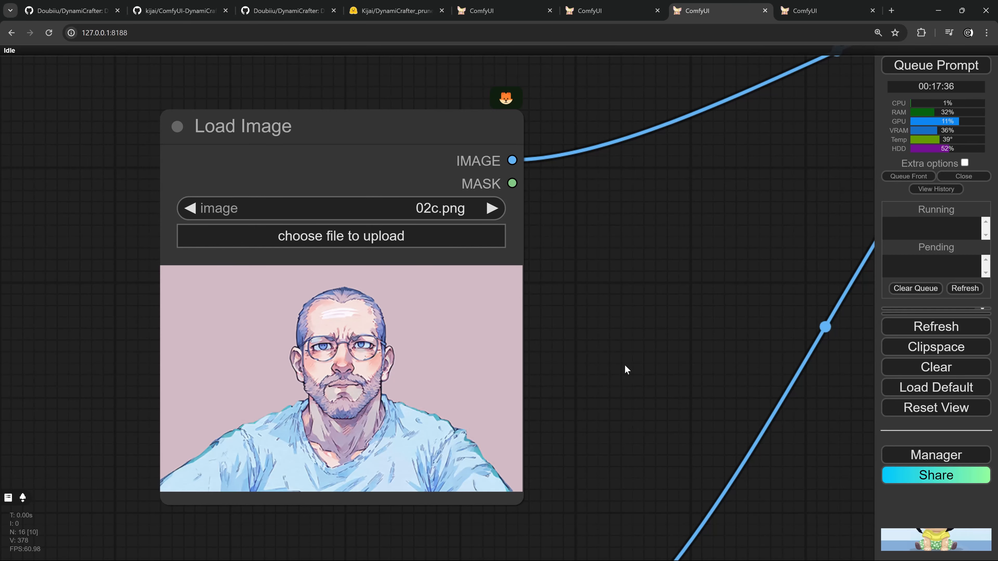
scroll(625, 364, down, 4)
drag(600, 527, 555, 262)
drag(568, 402, 451, 523)
Examine how the three portrait images feed the Image Batch Multi node with inputcount 3
scroll(581, 303, down, 4)
drag(535, 133, 422, 341)
drag(422, 295, 341, 238)
drag(558, 261, 537, 255)
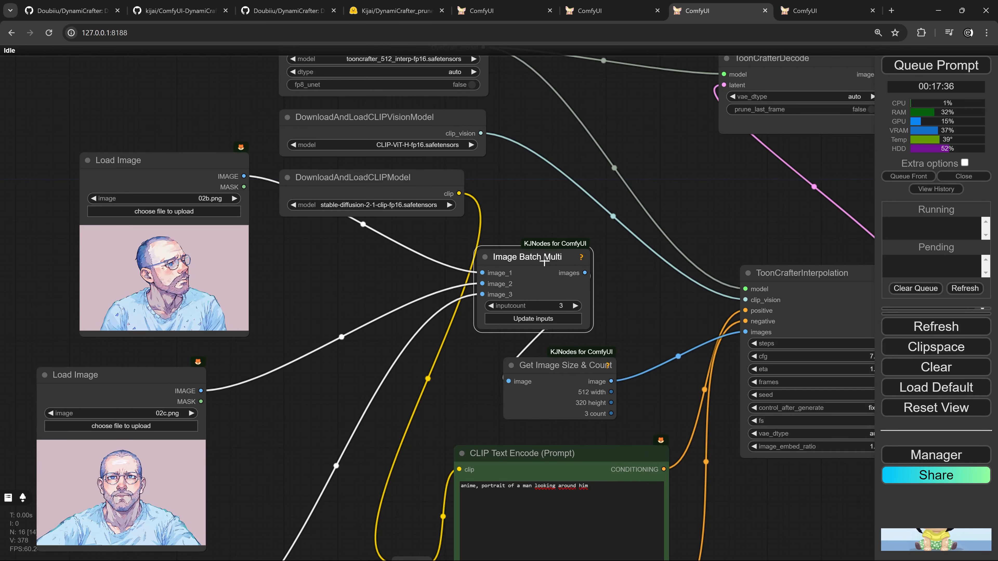
scroll(627, 317, up, 3)
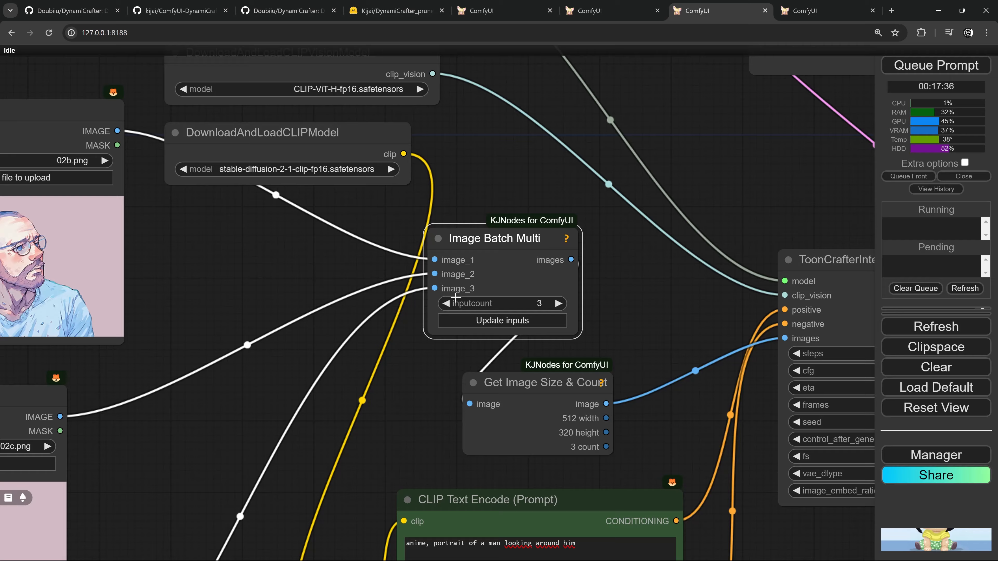
scroll(431, 367, down, 3)
drag(329, 401, 477, 275)
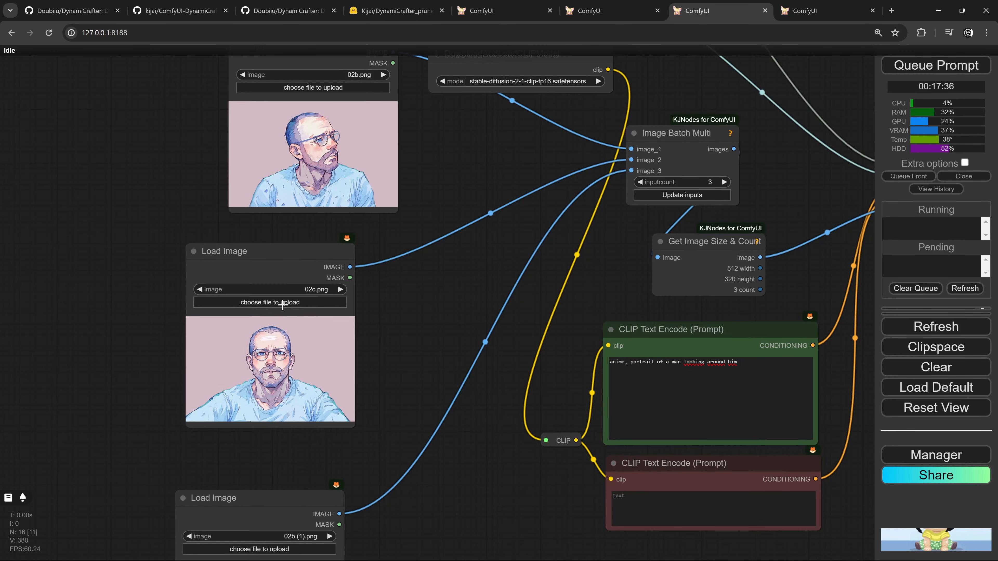
drag(297, 250, 317, 246)
scroll(317, 246, up, 3)
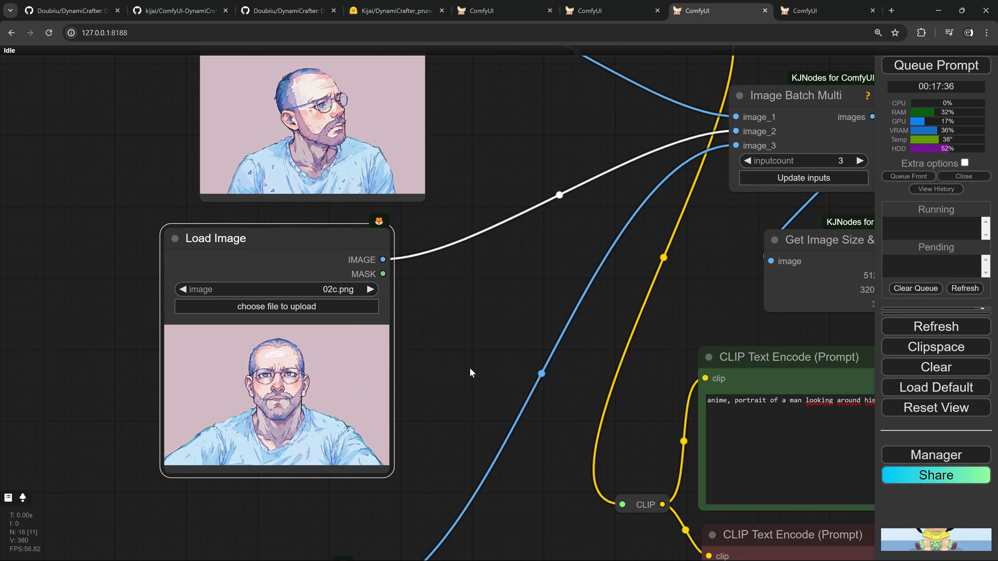
Review the generated portrait video in Video Combine alongside the ToonCrafterInterpolation and ToonCrafterDecode nodes
scroll(471, 373, down, 5)
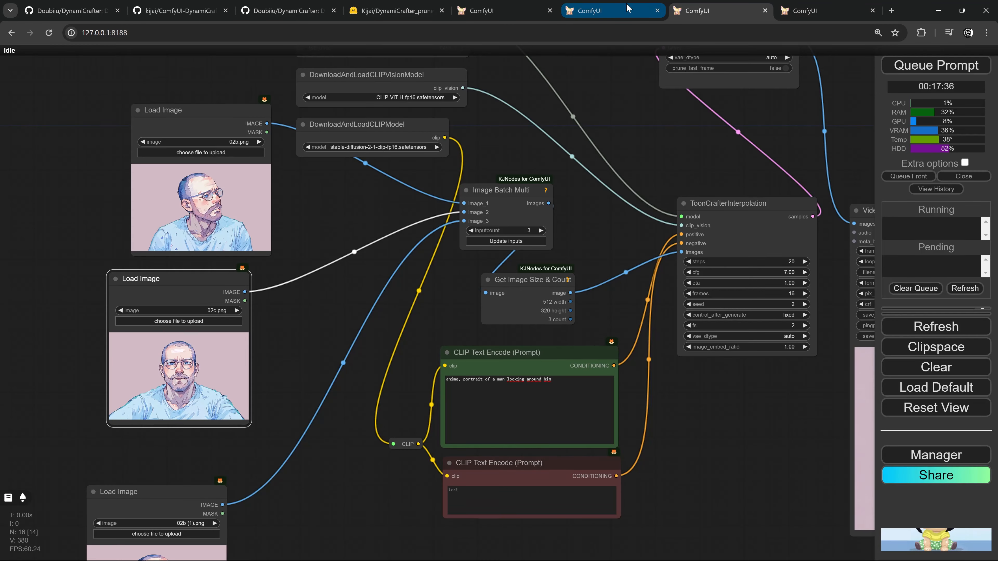
drag(755, 390, 373, 334)
scroll(565, 390, up, 2)
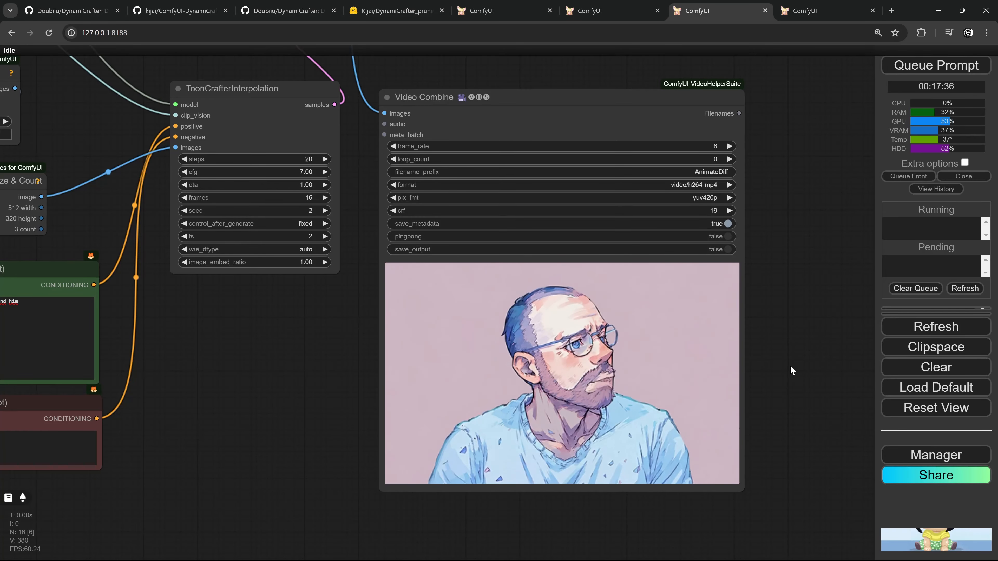
scroll(790, 365, down, 1)
scroll(794, 367, down, 1)
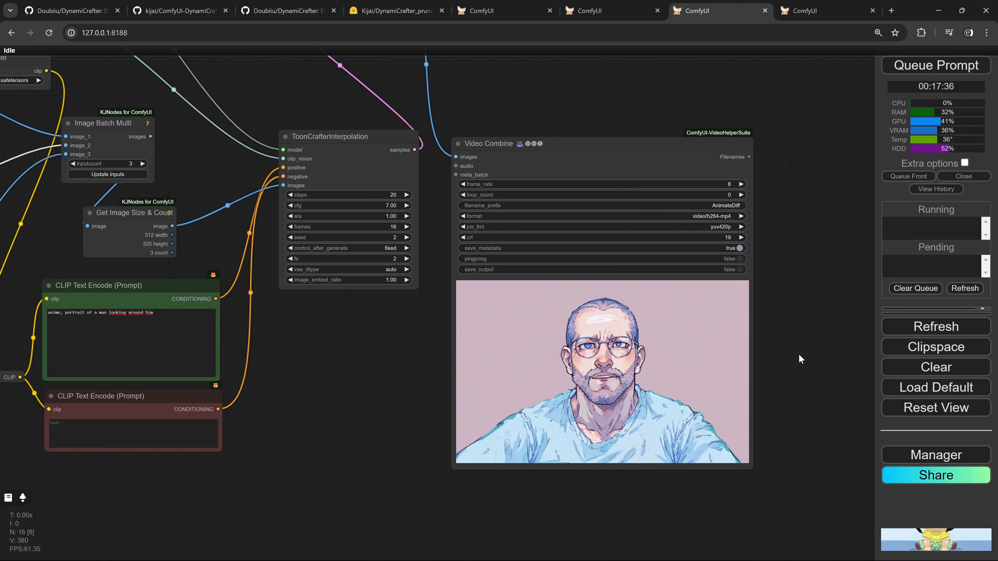
scroll(798, 354, down, 1)
scroll(797, 351, down, 3)
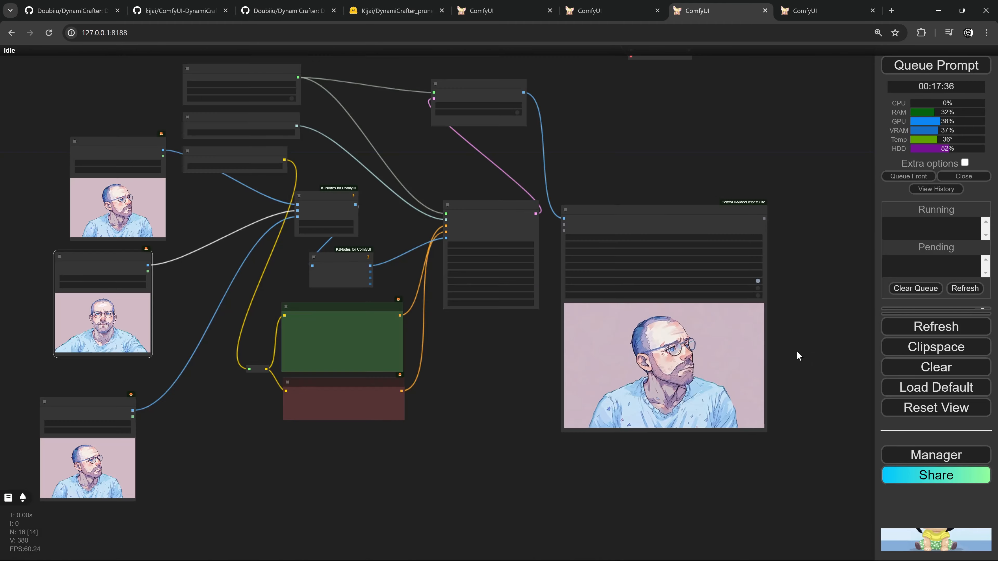
drag(492, 375, 407, 352)
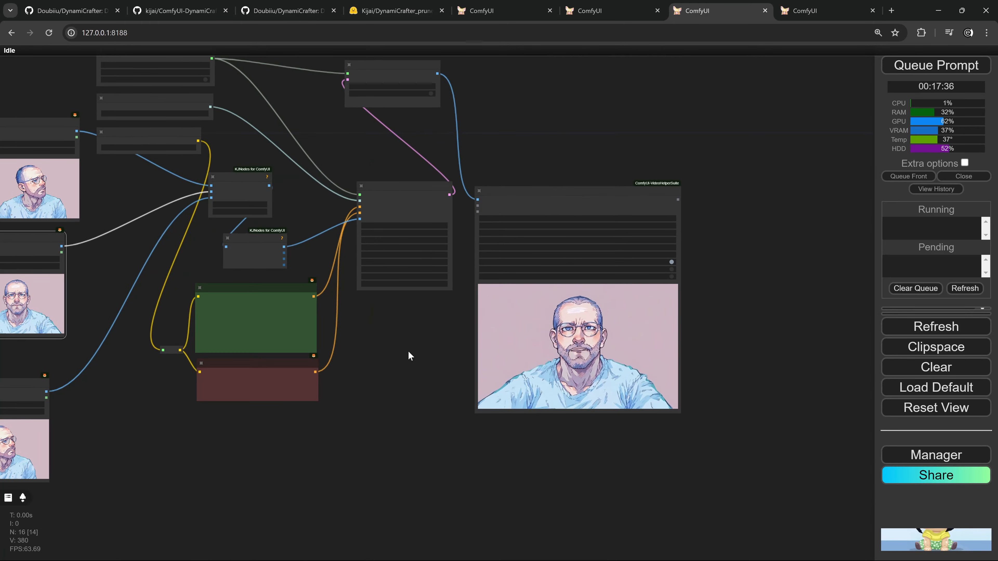
scroll(434, 301, up, 4)
drag(422, 306, 397, 424)
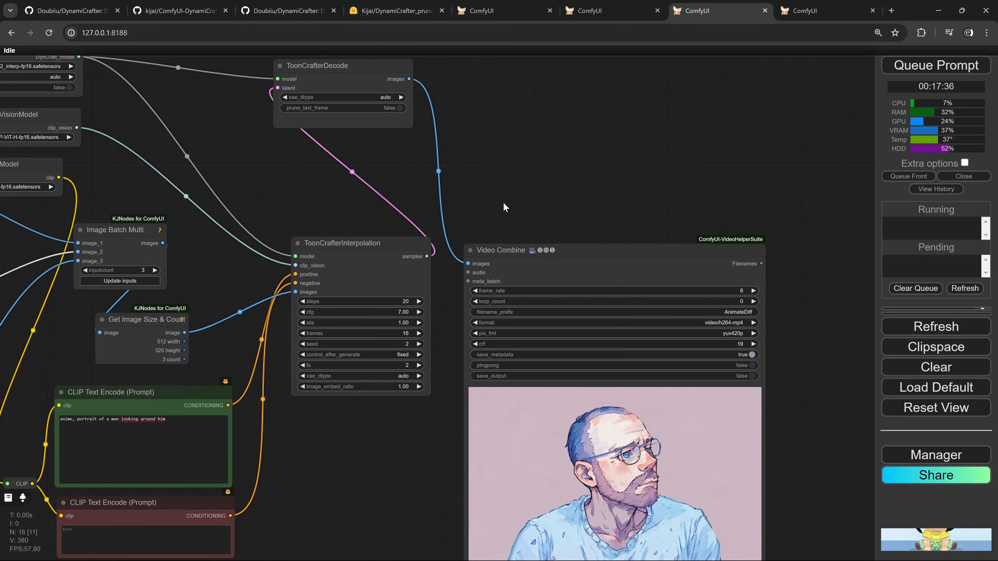